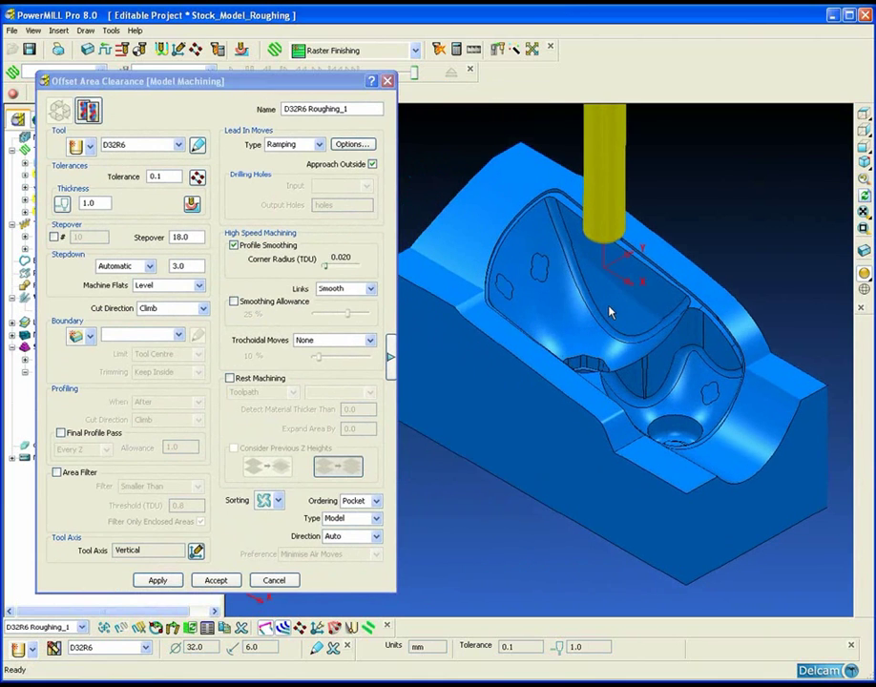
# - Enable the area filter for D32R6 Roughing_1, calculate the offset area clearance toolpath, and close its settings
pyautogui.click(56, 473)
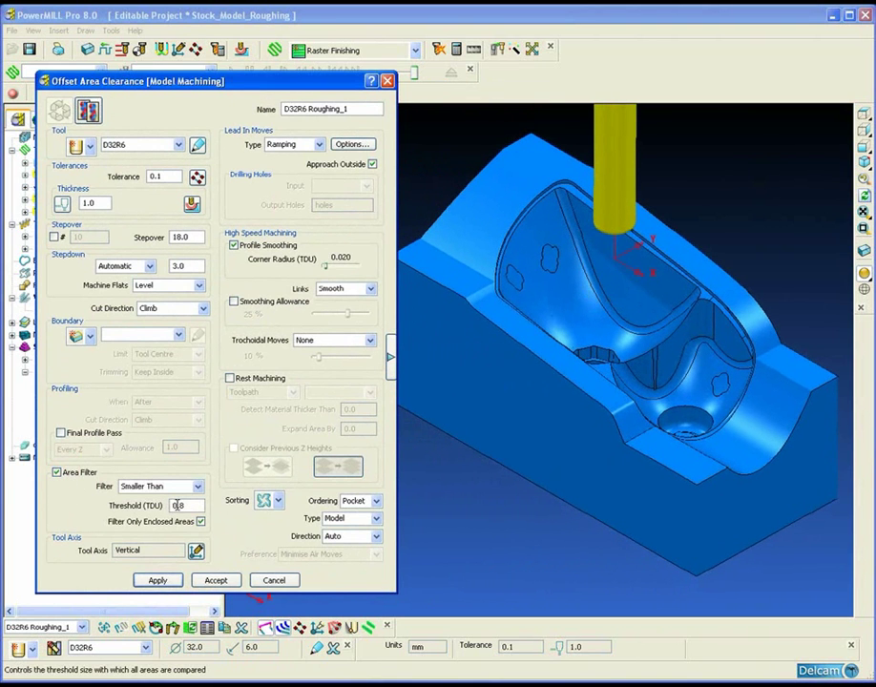
pyautogui.click(158, 582)
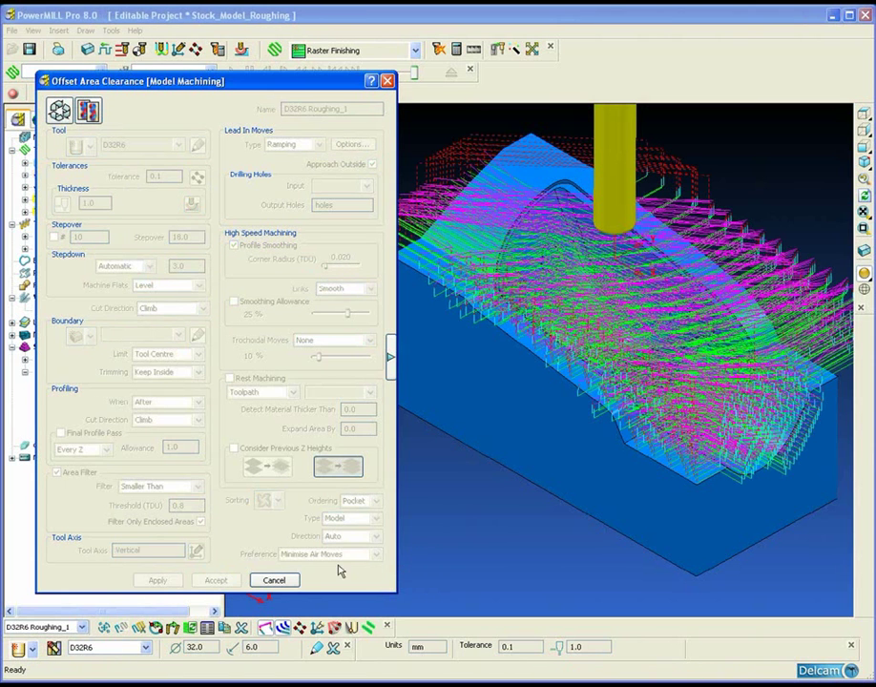
pyautogui.click(274, 580)
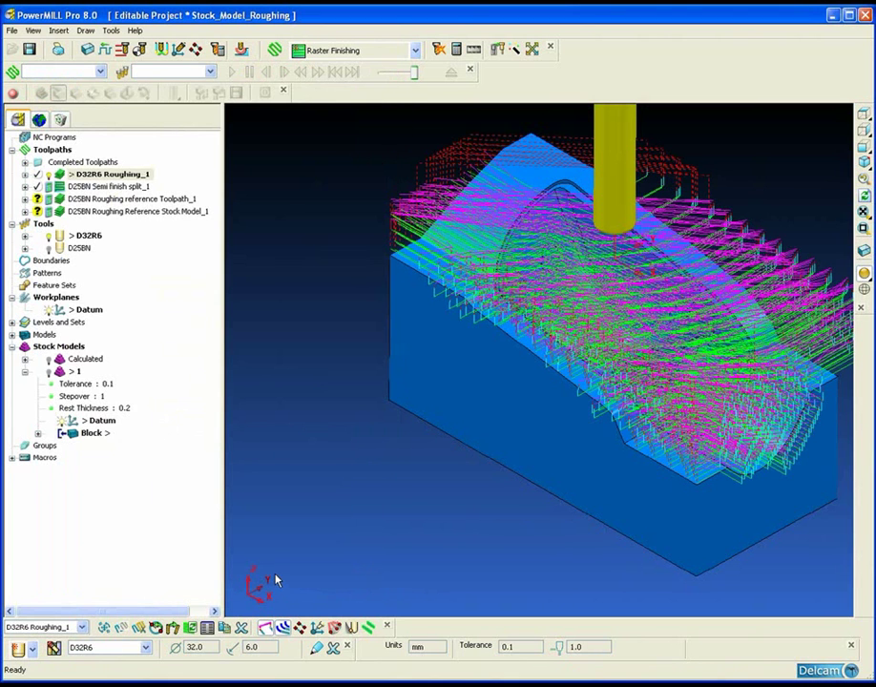
# - Hide the leads and links of the D32R6 Roughing_1 toolpath and show the part from the front
pyautogui.click(283, 628)
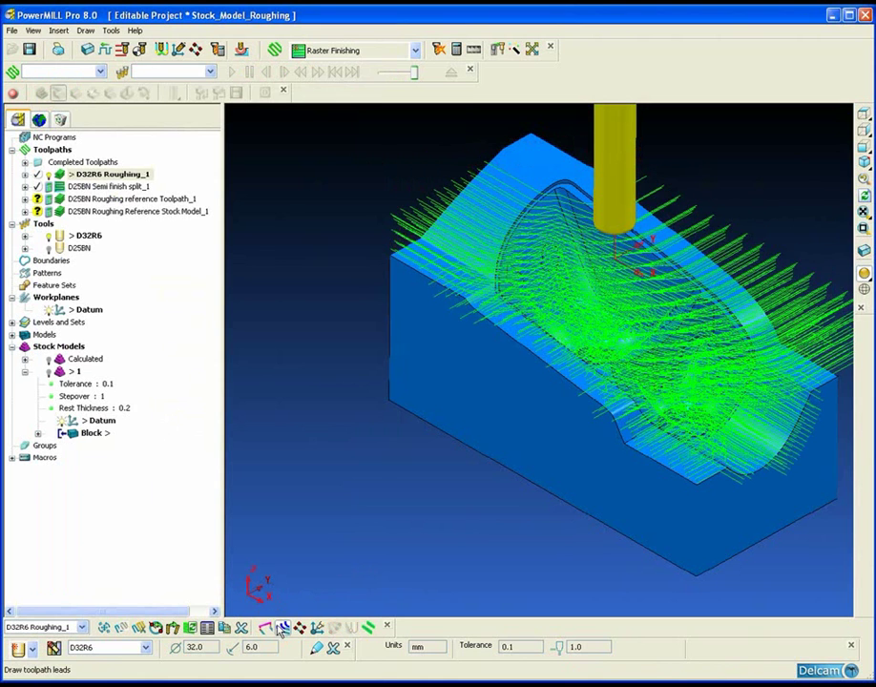
pyautogui.click(864, 147)
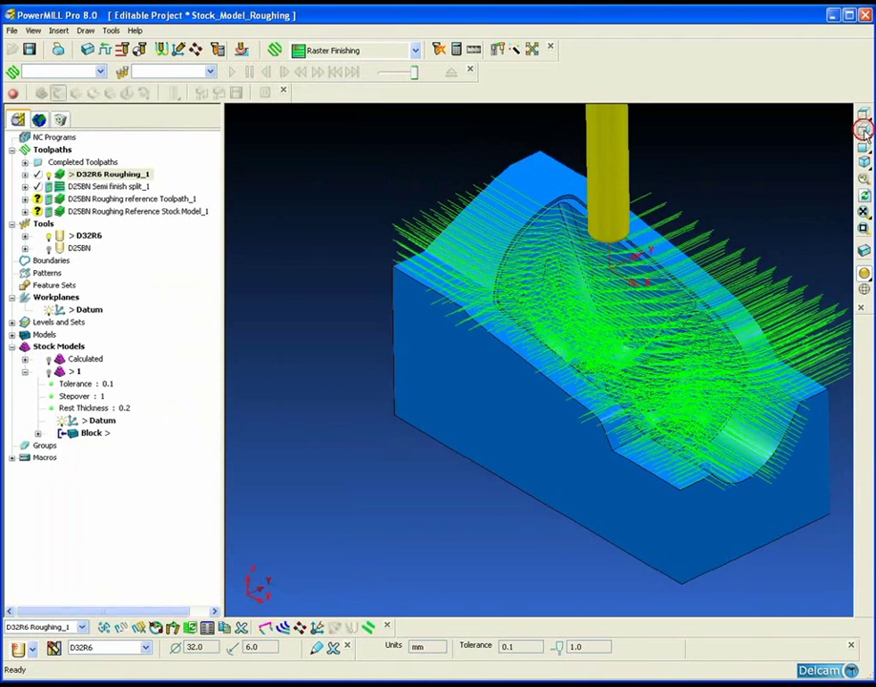
pyautogui.click(864, 146)
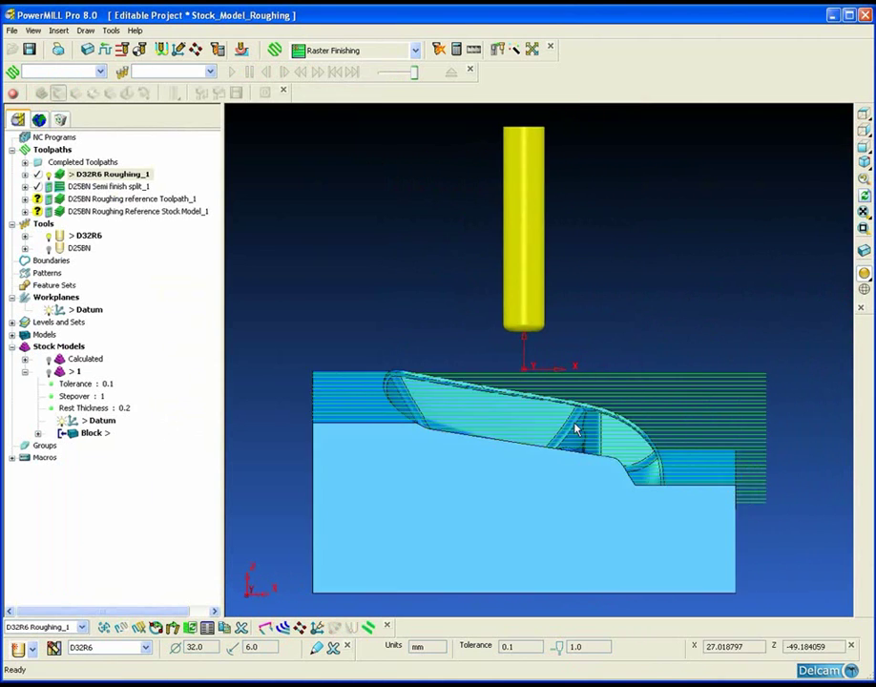
# - Make the headlamp model translucent so the roughing passes can be examined down in the deep pocket
pyautogui.moveTo(497, 459)
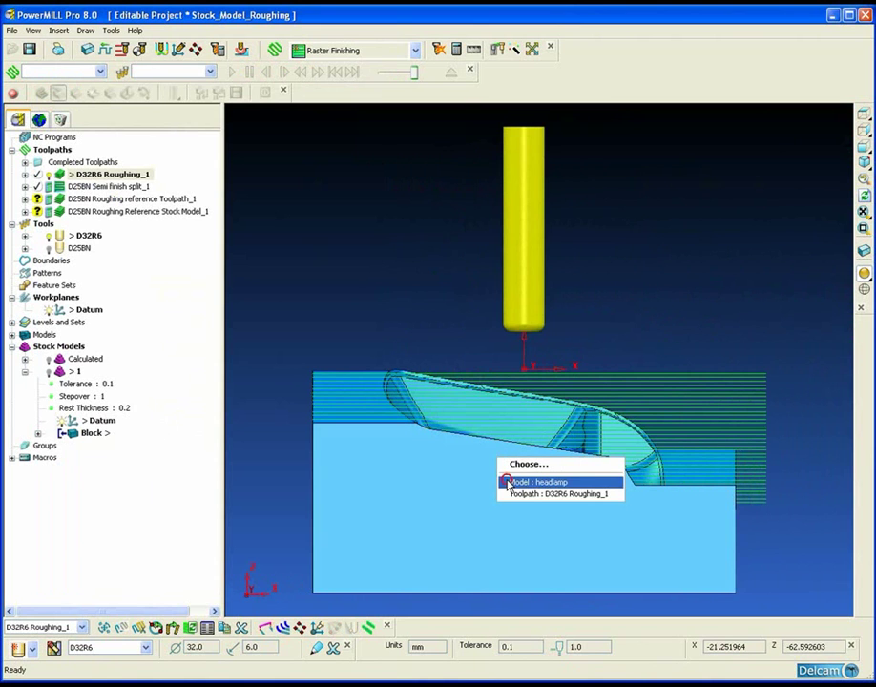
pyautogui.click(507, 481)
pyautogui.click(539, 286)
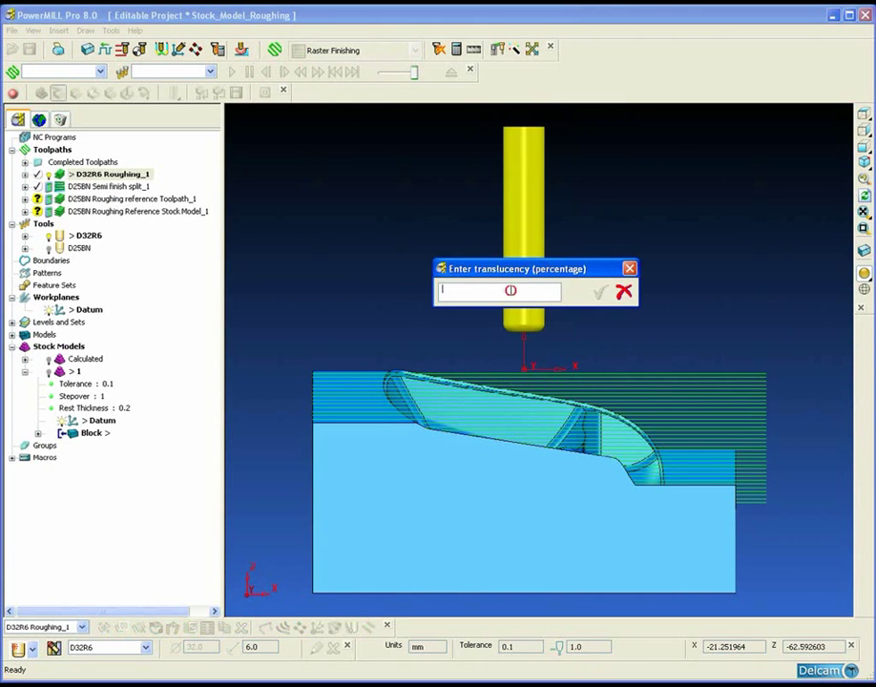
pyautogui.write('7')
pyautogui.click(601, 295)
pyautogui.scroll(5, 524, 317)
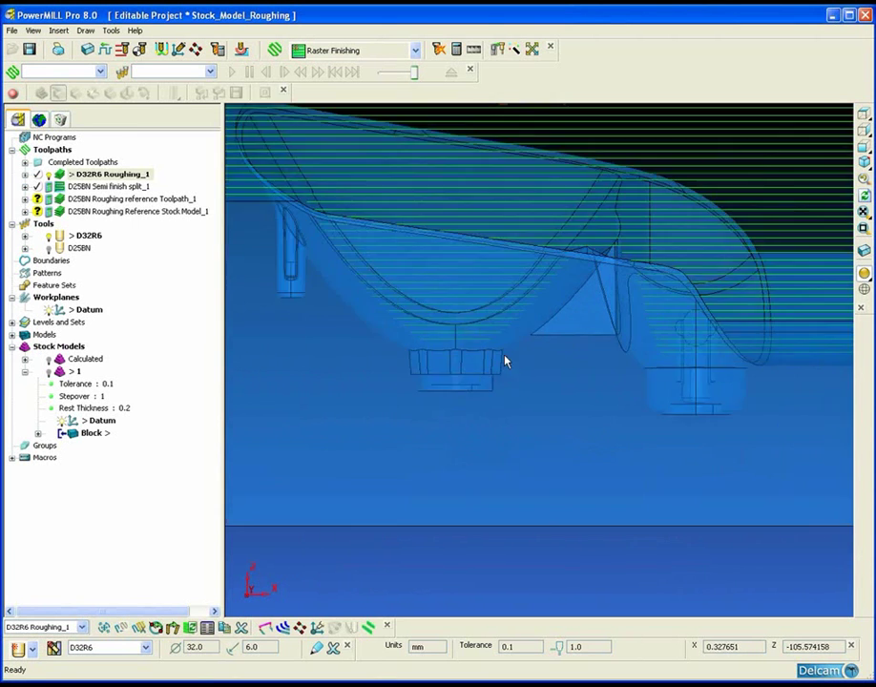
pyautogui.scroll(5, 506, 361)
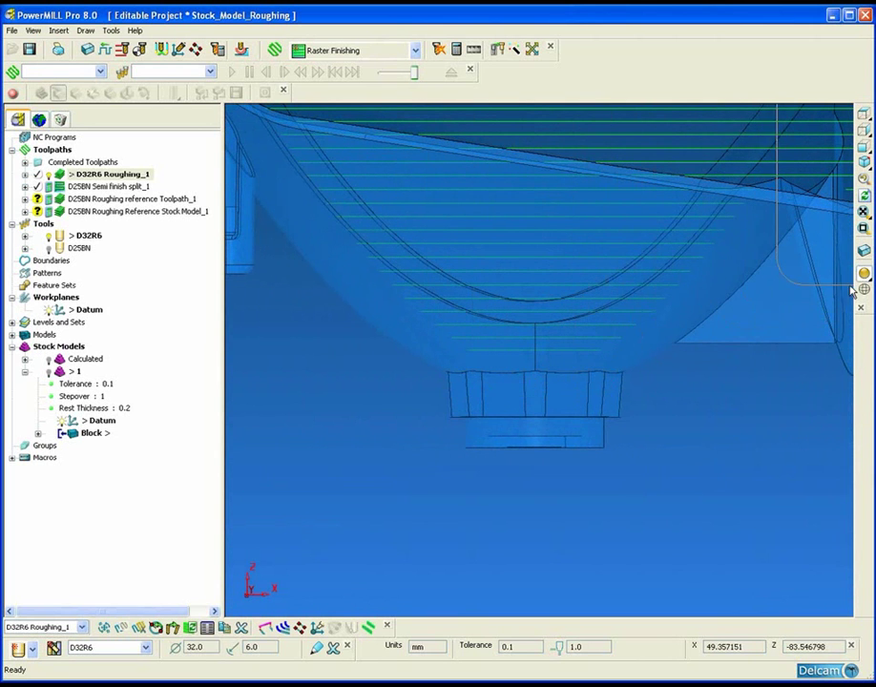
# - Inspect the pocket against the tool outline in wireframe only, and display the model with both shading and wireframe
pyautogui.click(865, 250)
pyautogui.click(865, 250)
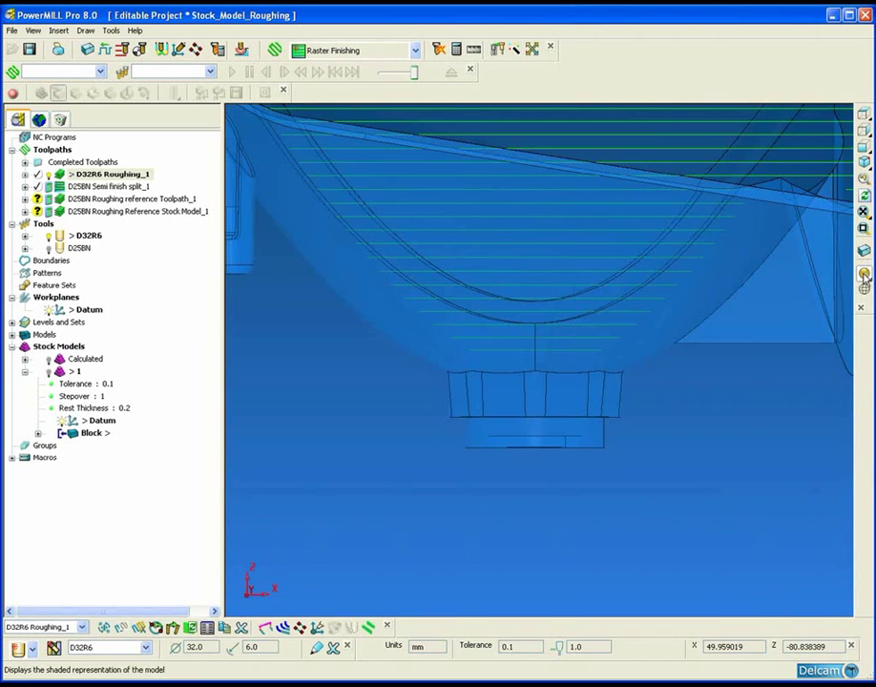
pyautogui.click(865, 275)
pyautogui.click(865, 287)
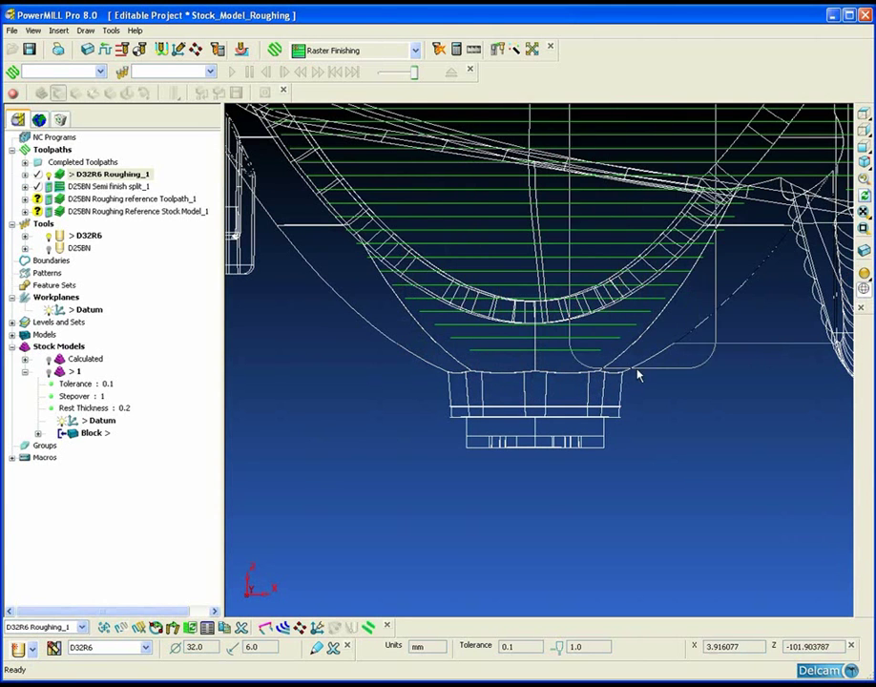
pyautogui.moveTo(865, 274)
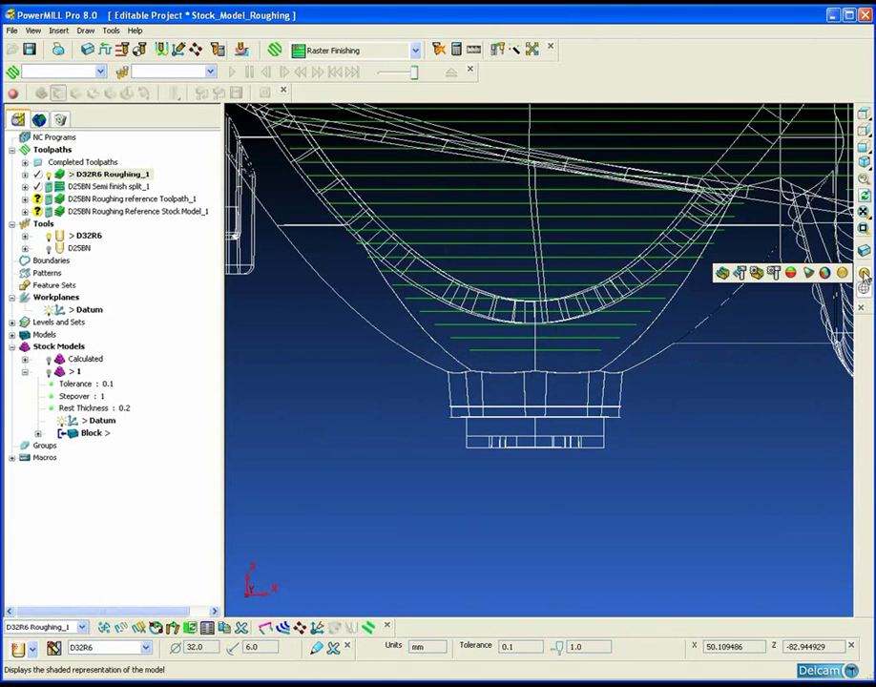
pyautogui.click(844, 274)
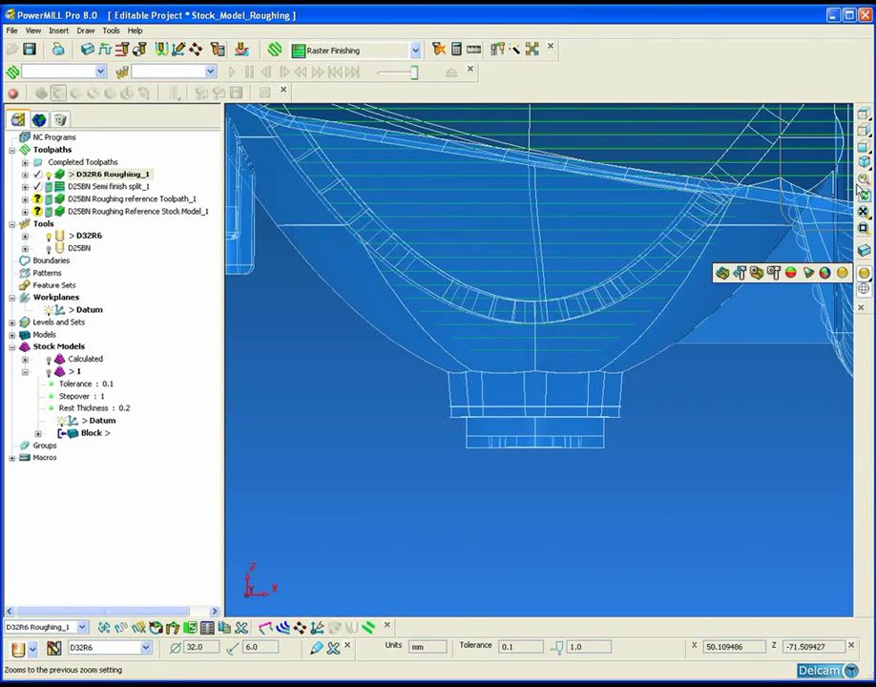
# - Add the D32R6 Roughing_1 toolpath to stock model 1
pyautogui.moveTo(863, 158)
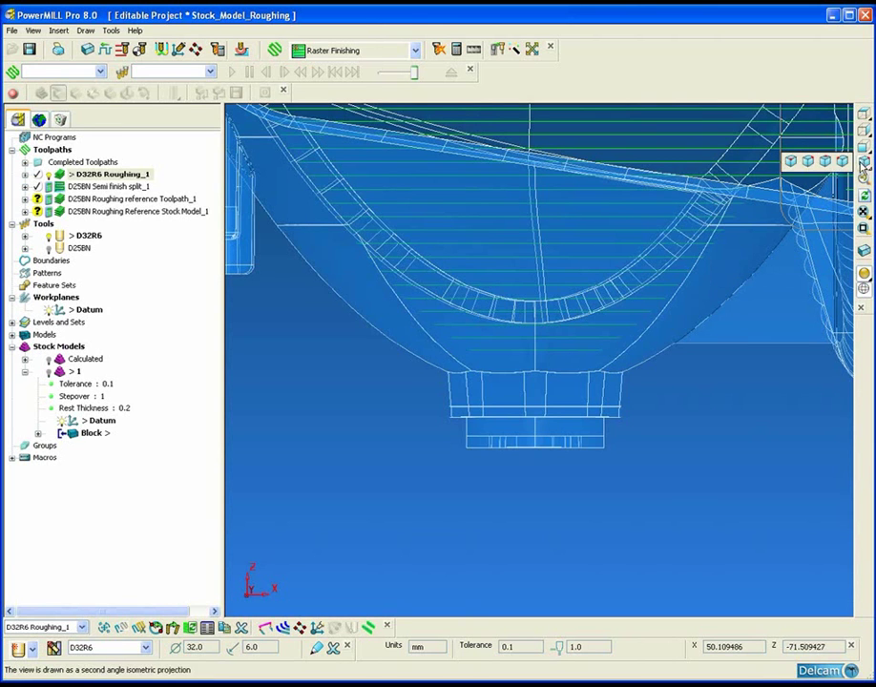
pyautogui.click(808, 160)
pyautogui.scroll(5, 554, 364)
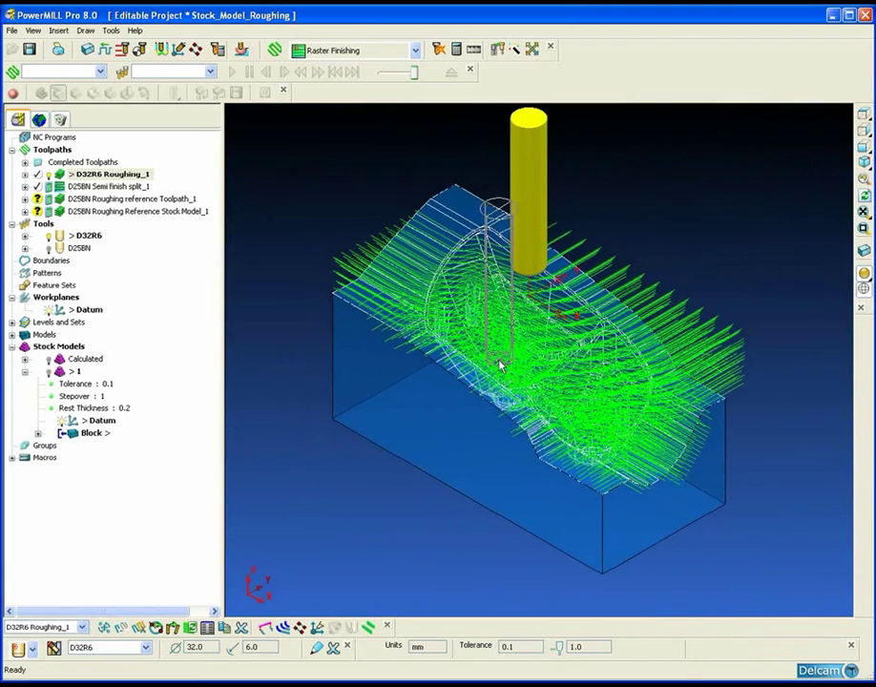
pyautogui.rightClick(59, 175)
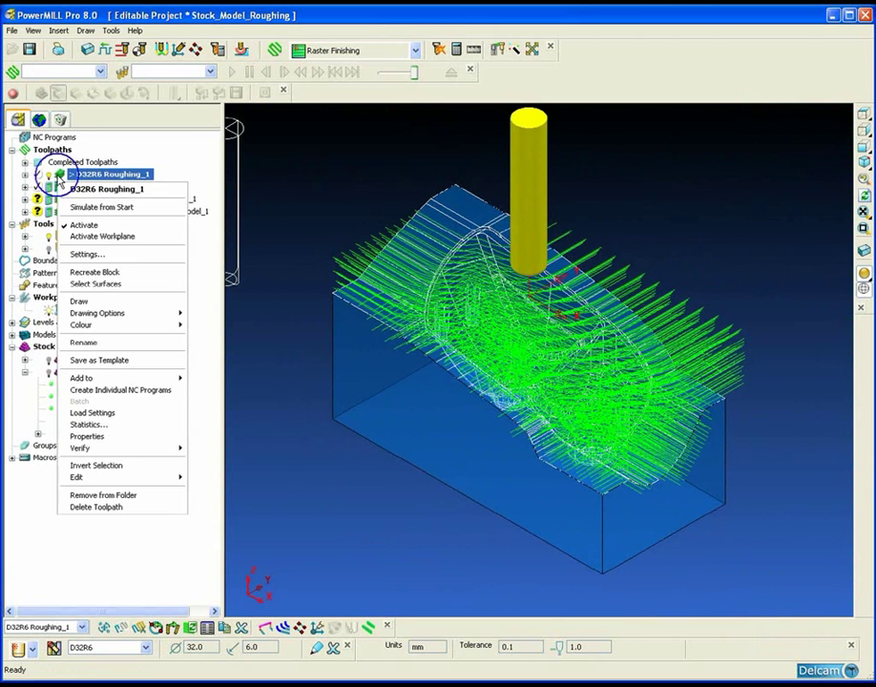
pyautogui.click(134, 379)
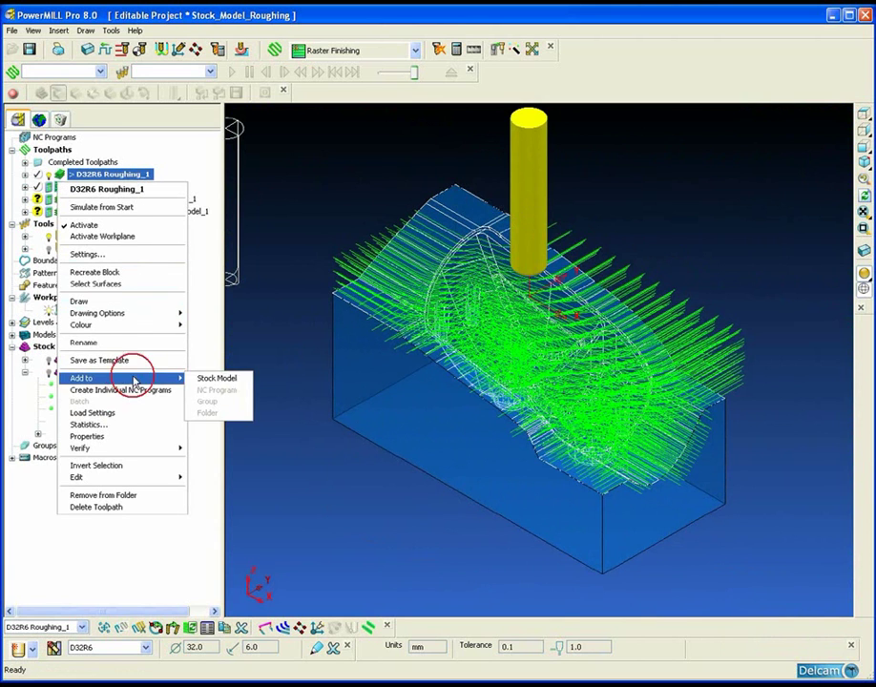
pyautogui.click(227, 379)
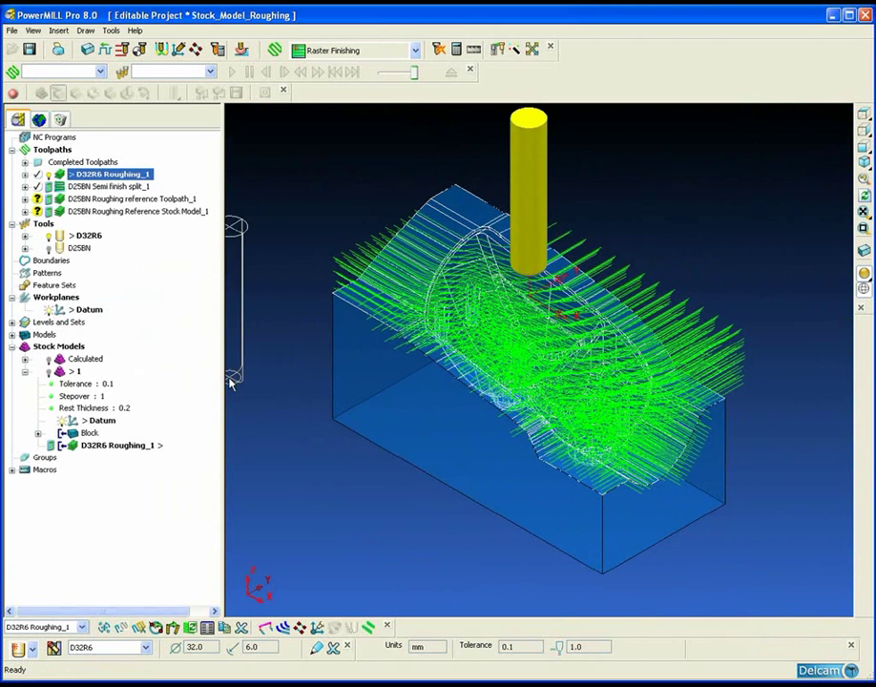
# - Display stock model 1 and calculate it
pyautogui.click(50, 373)
pyautogui.rightClick(61, 378)
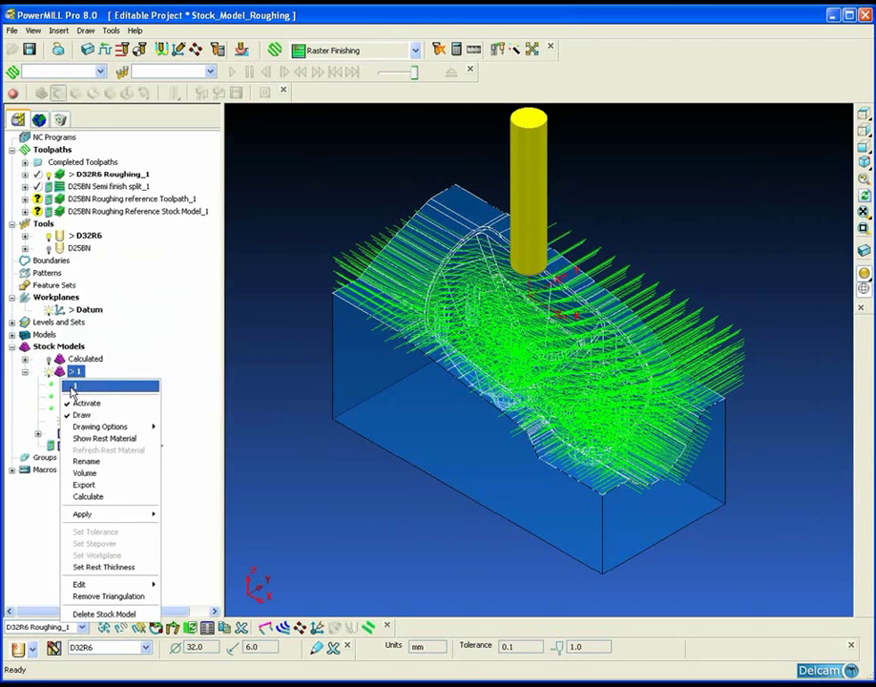
pyautogui.click(90, 494)
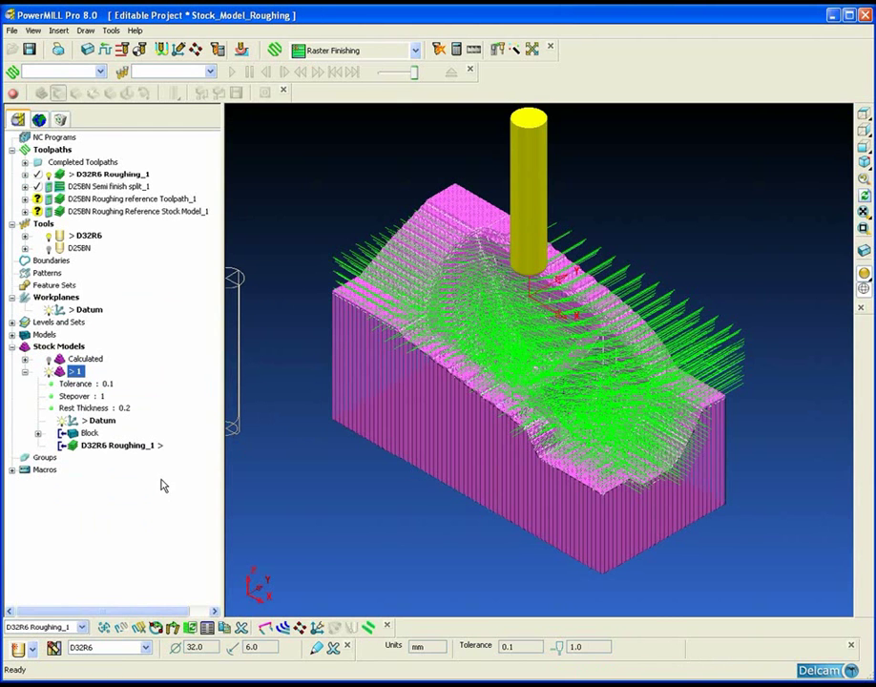
# - Deactivate the D32R6 Roughing_1 toolpath to examine the remaining stock, and hide stock model 1
pyautogui.doubleClick(105, 174)
pyautogui.scroll(5, 463, 399)
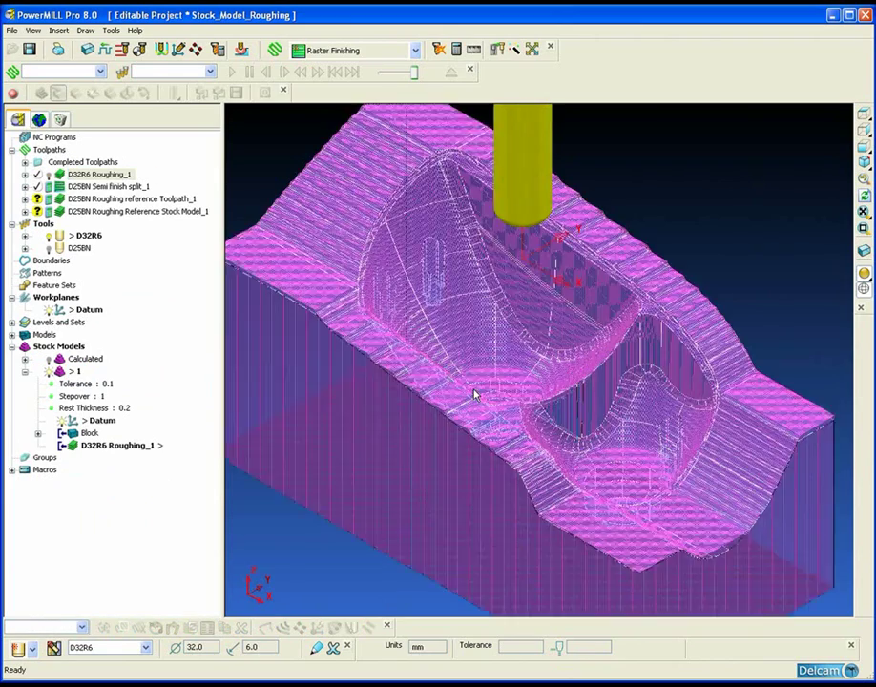
pyautogui.scroll(-5, 463, 399)
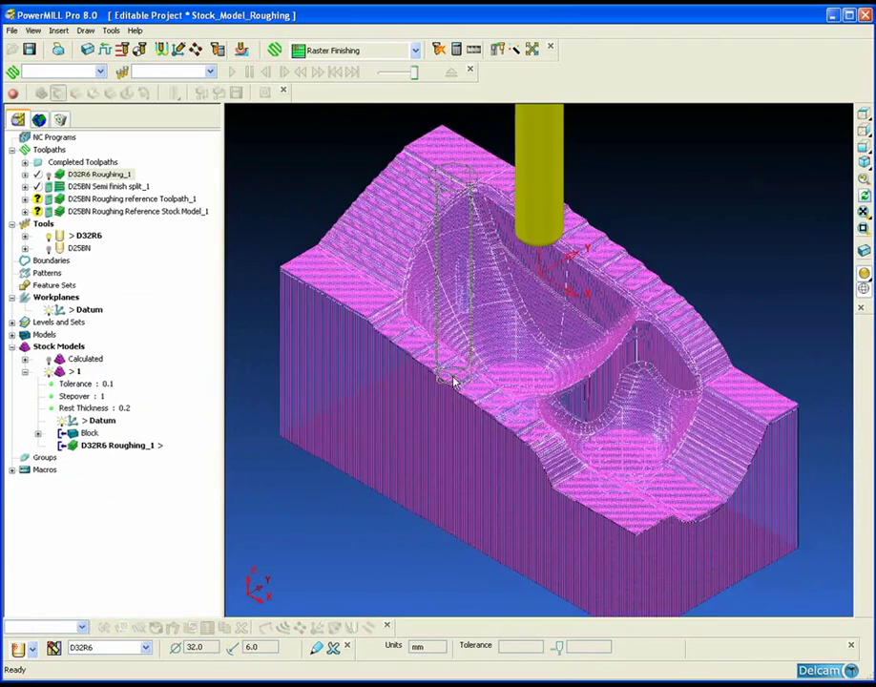
pyautogui.moveTo(454, 380); pyautogui.dragTo(229, 275)
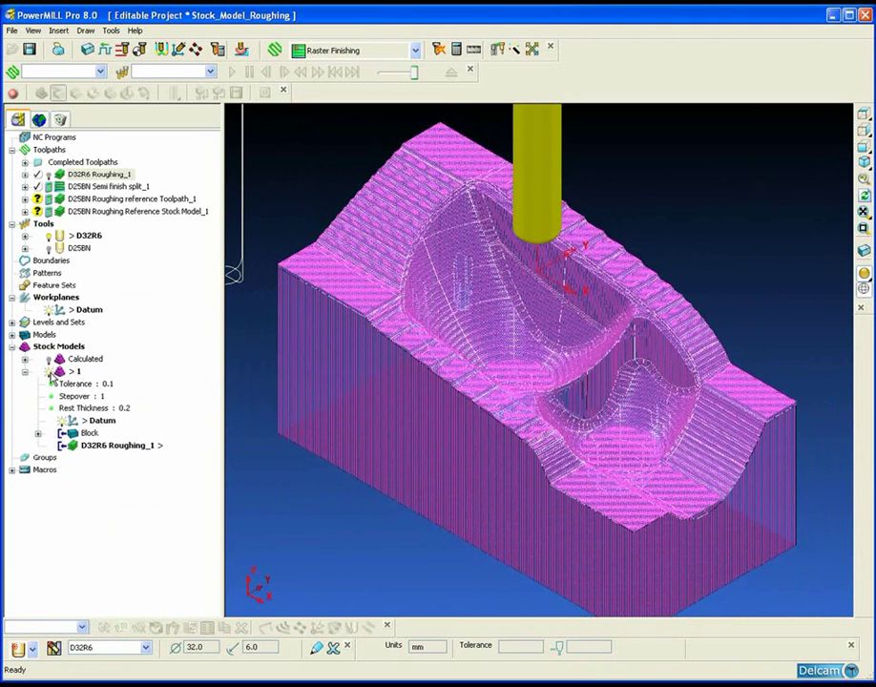
pyautogui.click(49, 374)
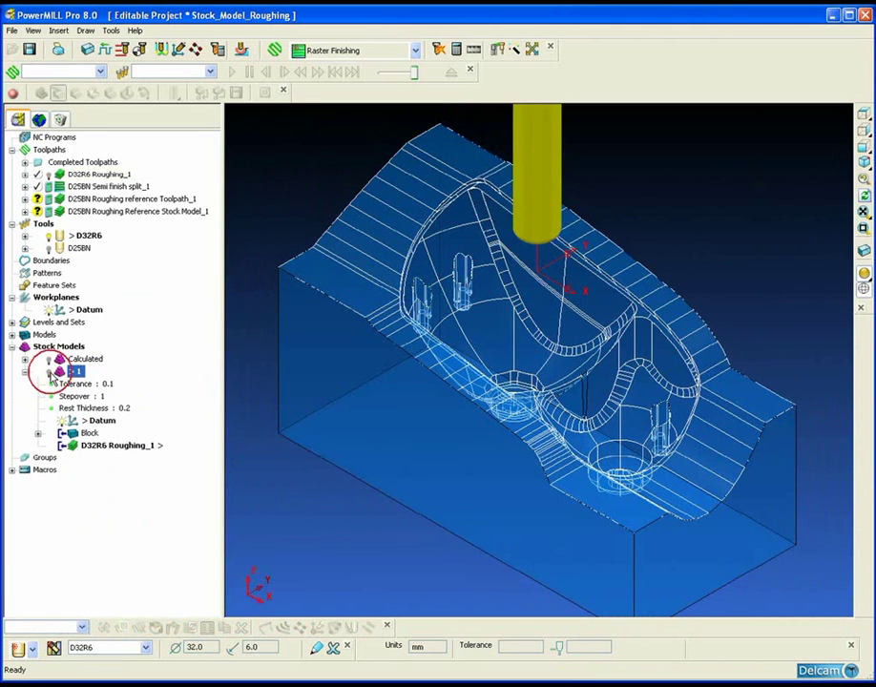
# - Activate the D25BN Semi finish split_1 toolpath and open its raster finishing settings
pyautogui.click(61, 189)
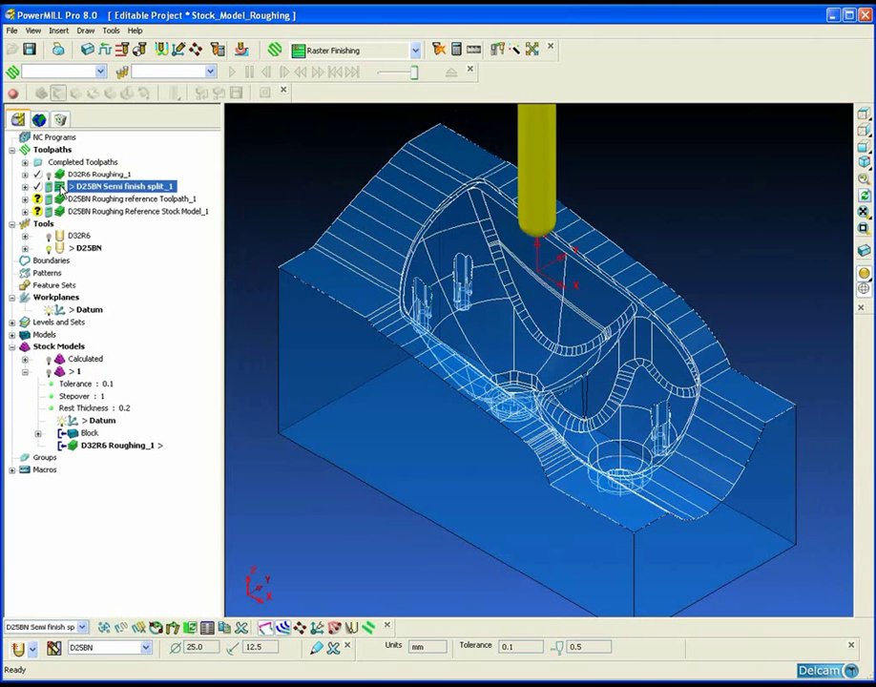
pyautogui.rightClick(60, 188)
pyautogui.click(107, 263)
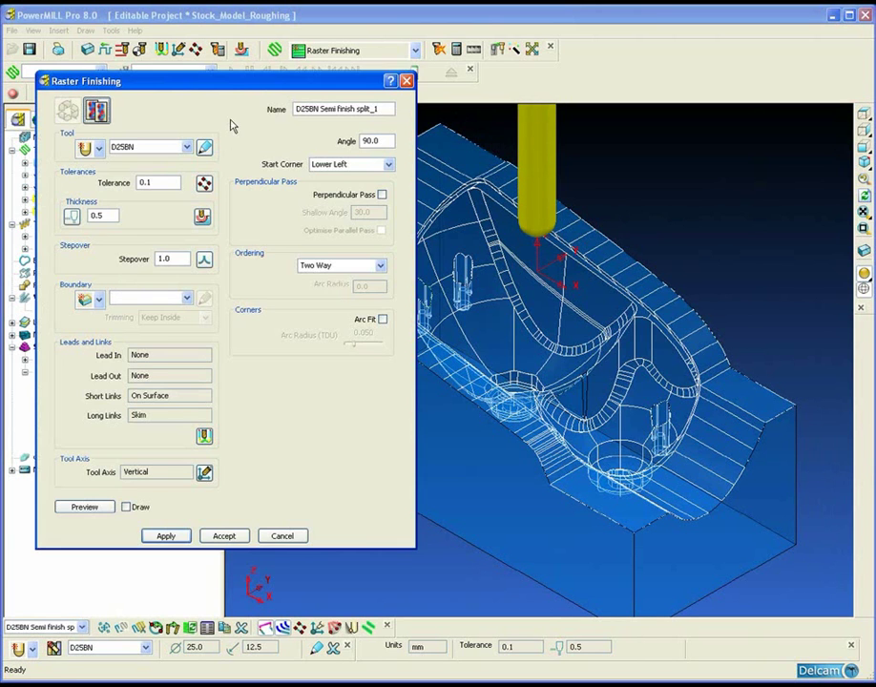
pyautogui.moveTo(230, 84); pyautogui.dragTo(220, 115)
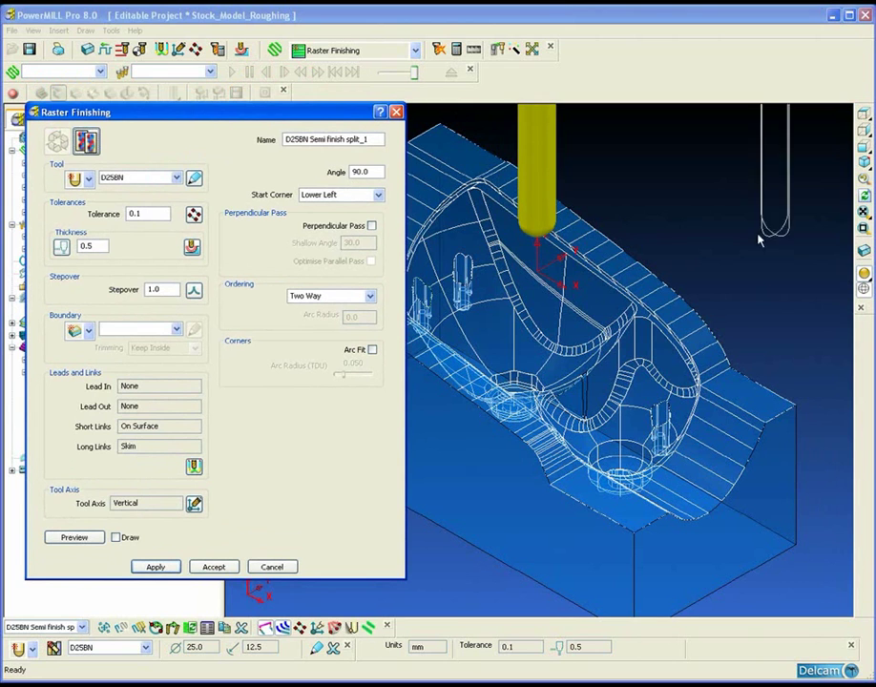
# - Shade the model by the toolpath's machining mode and set the headlamp model's translucency to 0 percent
pyautogui.moveTo(862, 279)
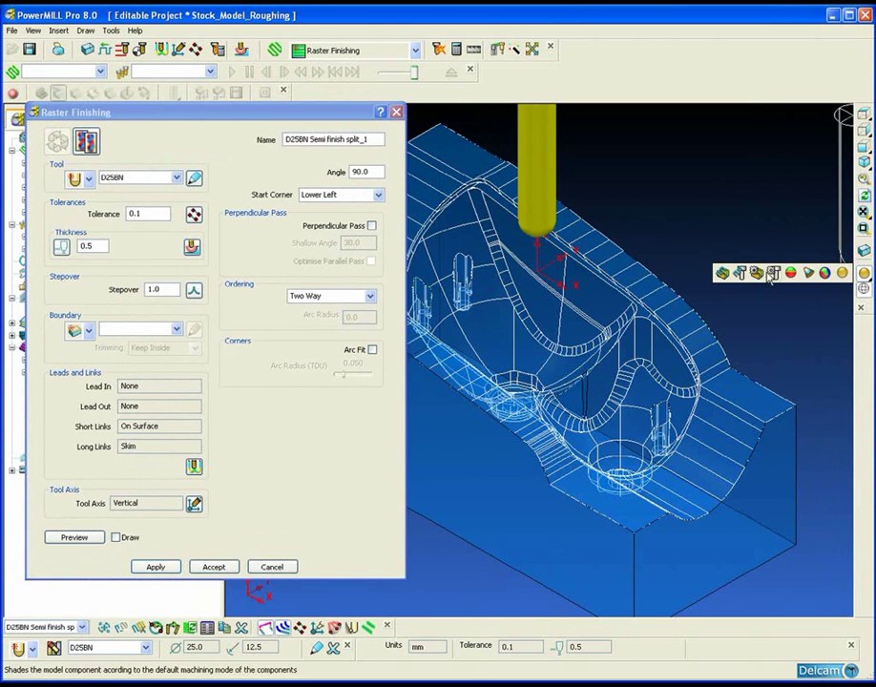
pyautogui.click(733, 273)
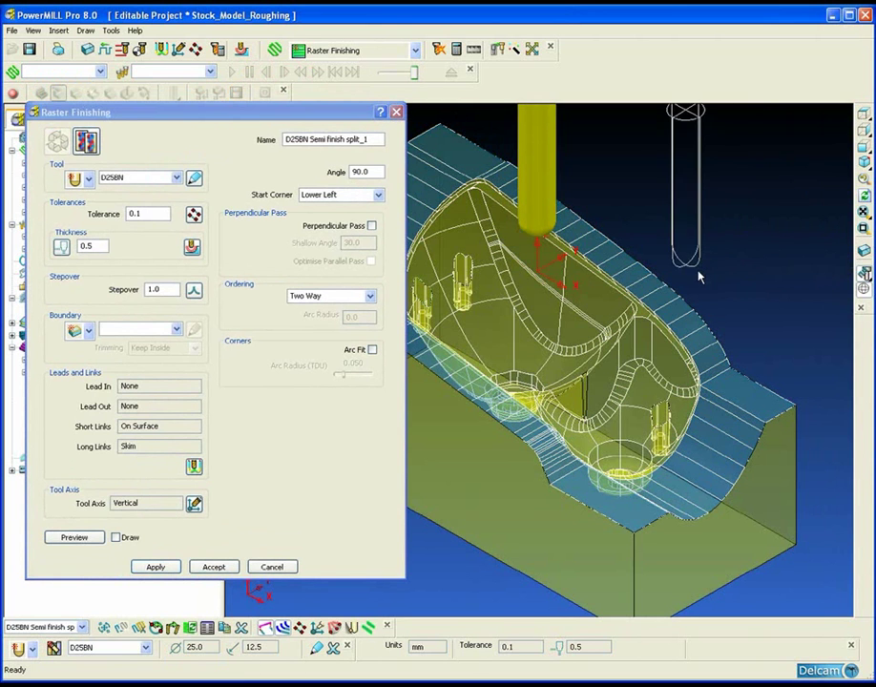
pyautogui.rightClick(504, 432)
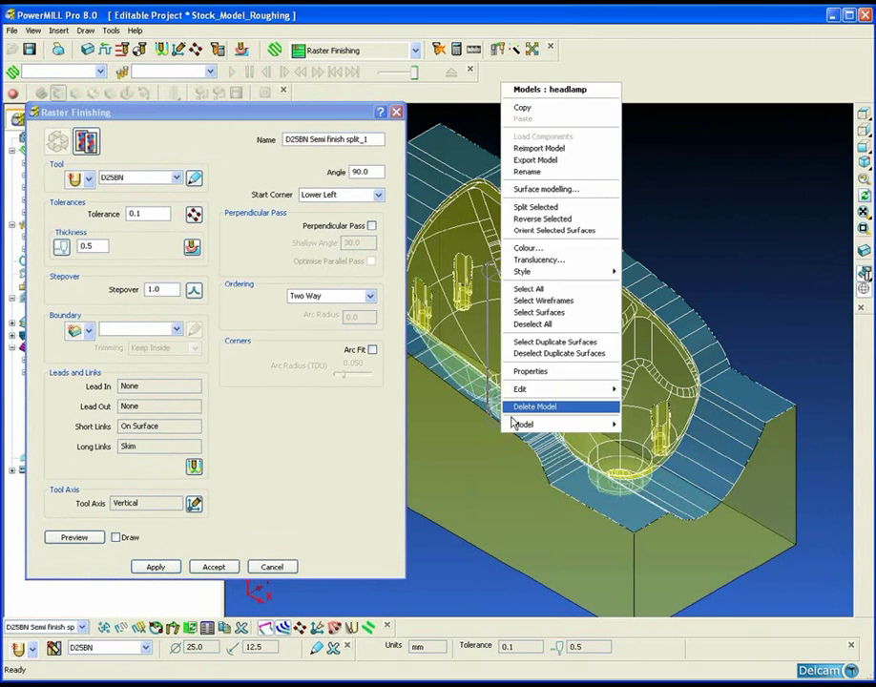
pyautogui.click(537, 261)
pyautogui.write('100')
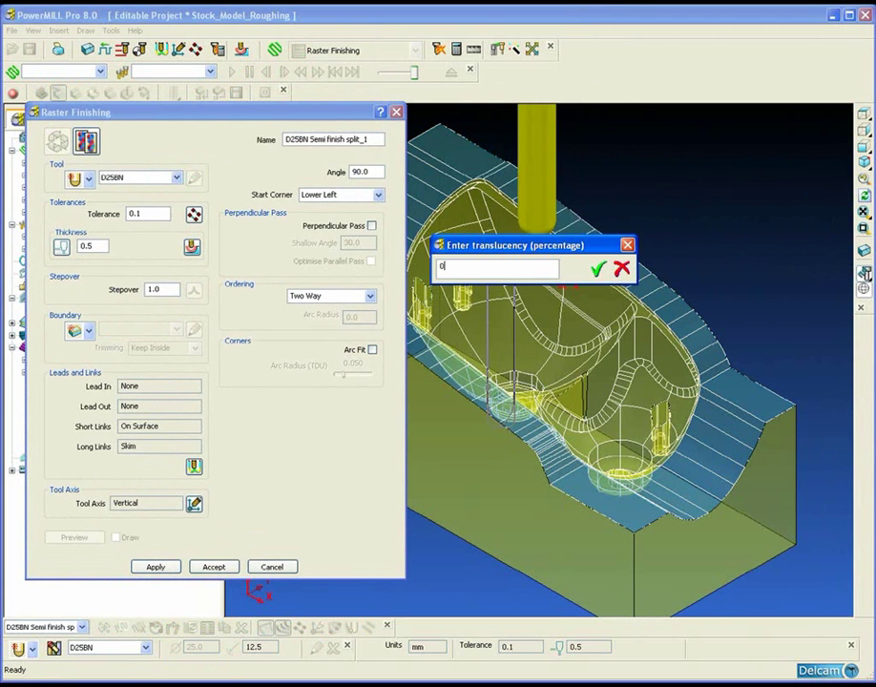
pyautogui.press('Return')
pyautogui.moveTo(566, 299); pyautogui.dragTo(535, 286, button='middle')
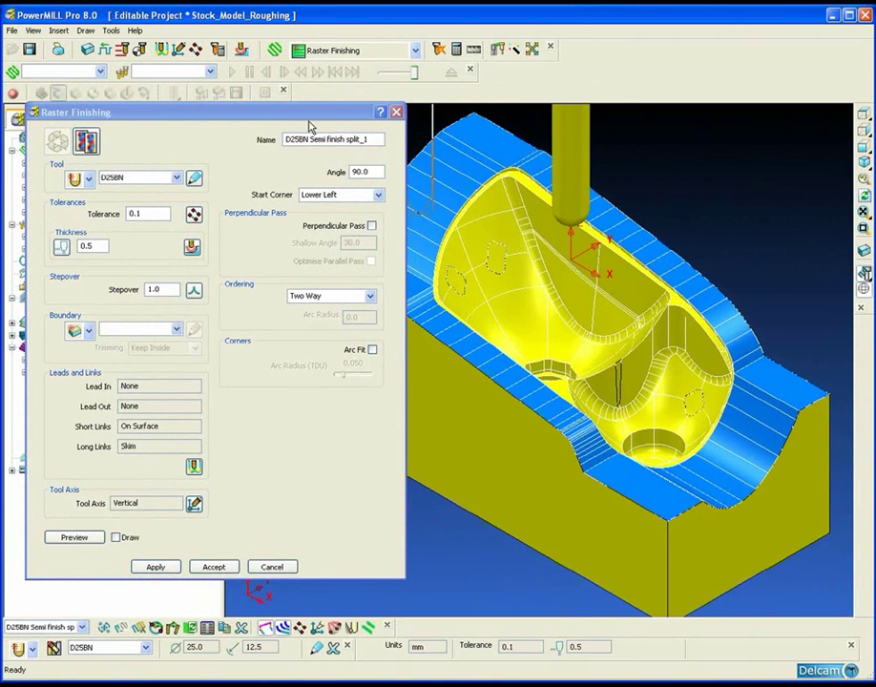
# - Open the surface component thickness settings of D25BN Semi finish split_1 to check the machining and collision sets
pyautogui.moveTo(250, 116); pyautogui.dragTo(236, 128)
pyautogui.click(242, 49)
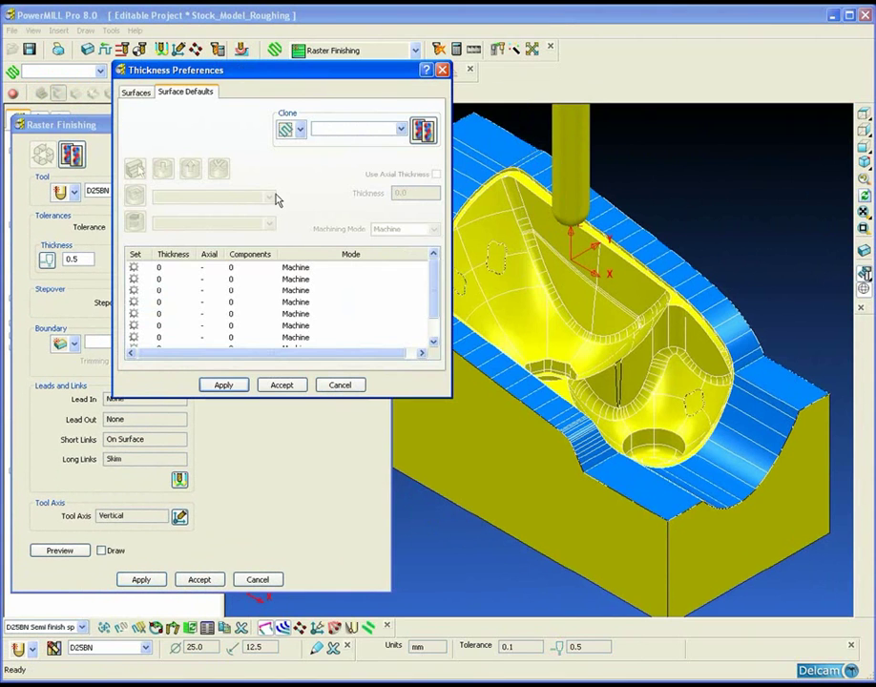
pyautogui.click(136, 92)
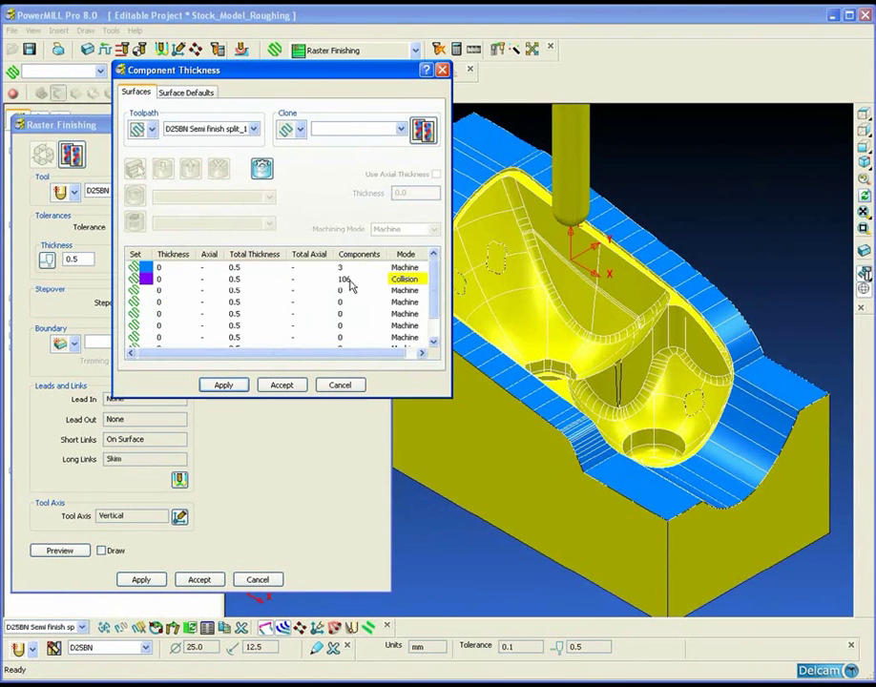
# - Accept the component thickness settings and calculate the D25BN Semi finish split_1 raster finishing toolpath
pyautogui.click(277, 388)
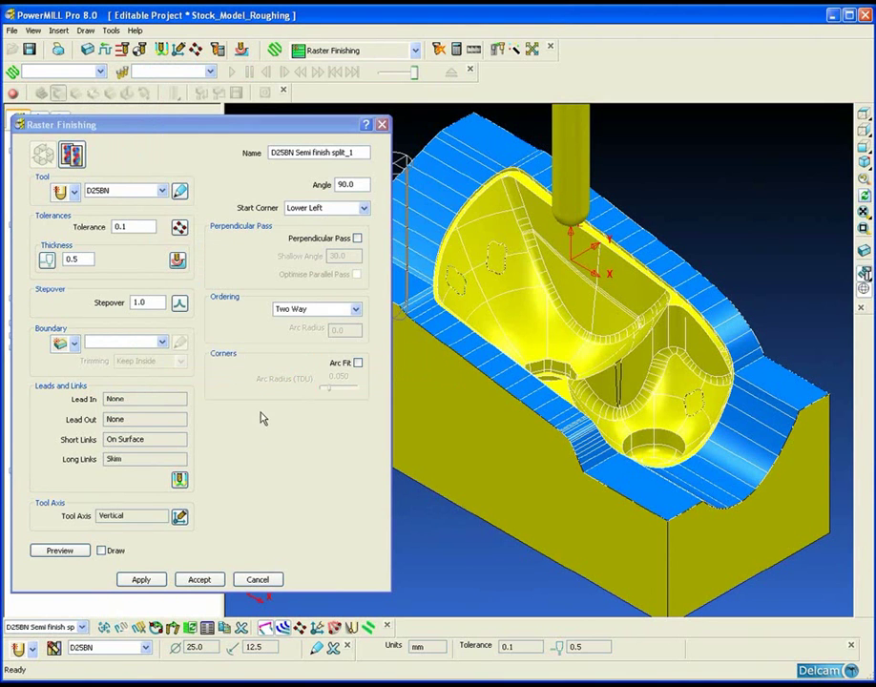
pyautogui.click(141, 581)
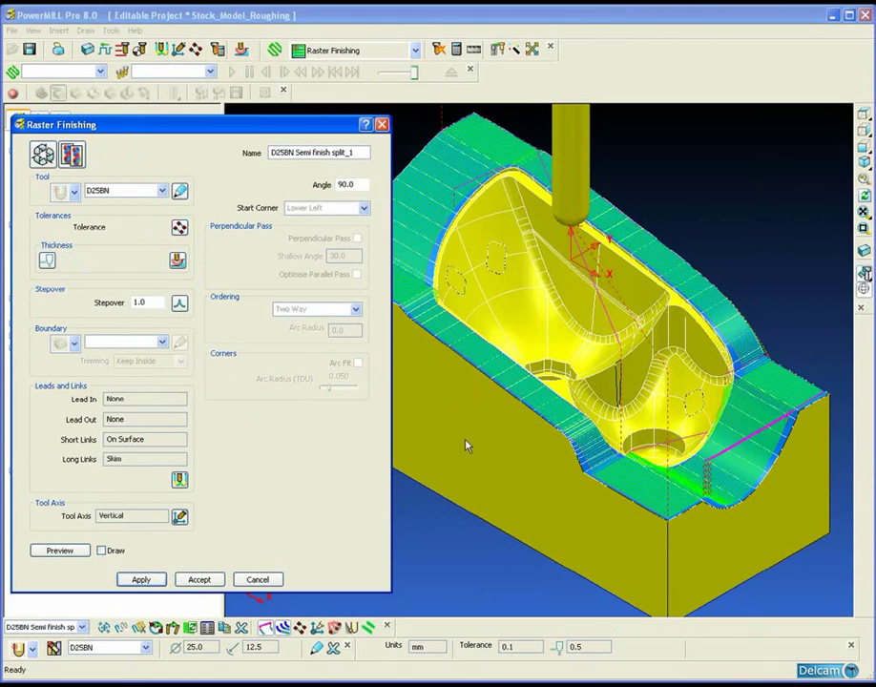
pyautogui.click(256, 578)
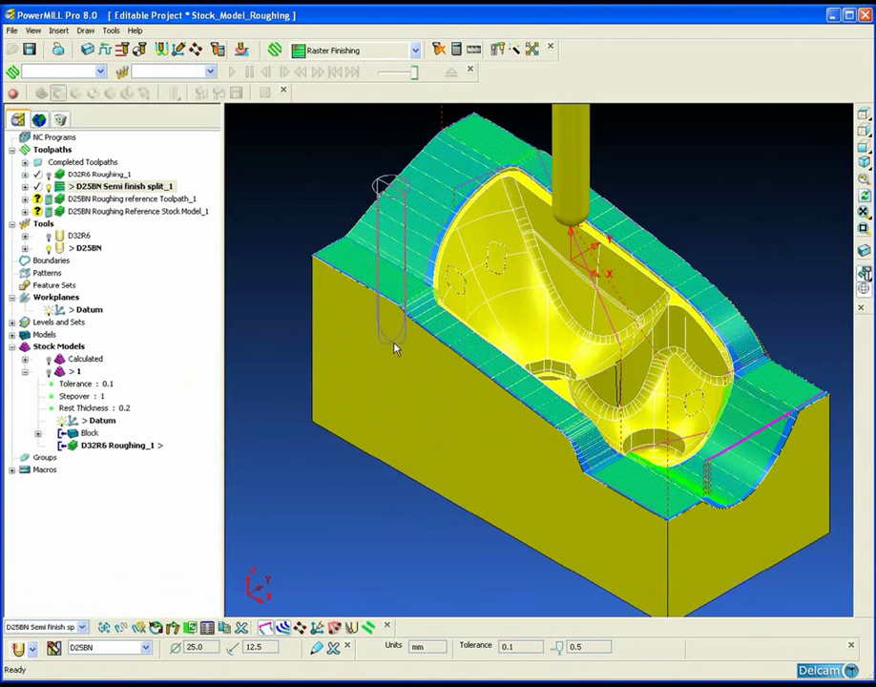
# - Add the D25BN Semi finish split_1 toolpath to stock model 1 and display the stock model
pyautogui.rightClick(74, 188)
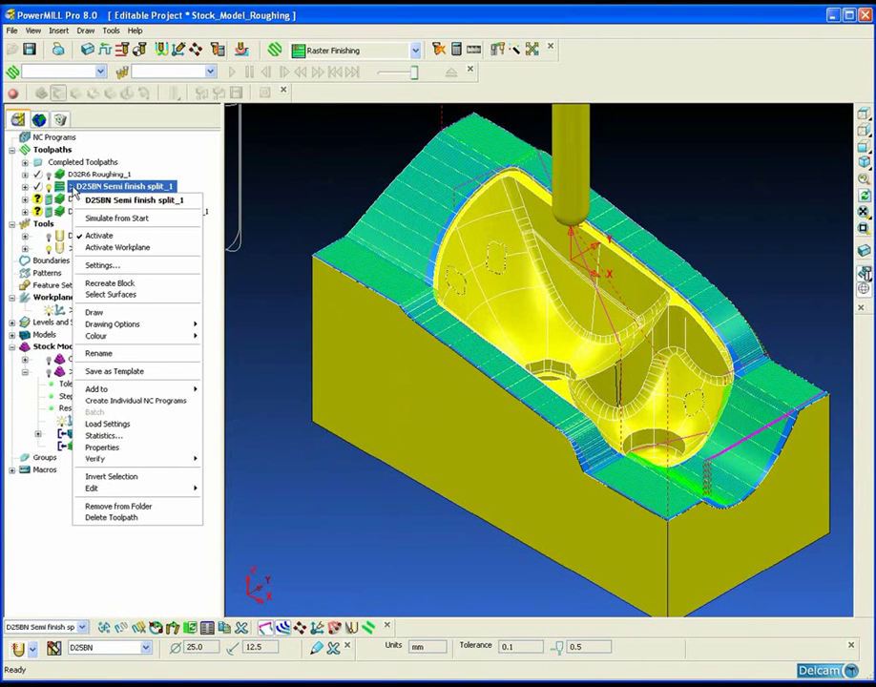
pyautogui.moveTo(100, 390)
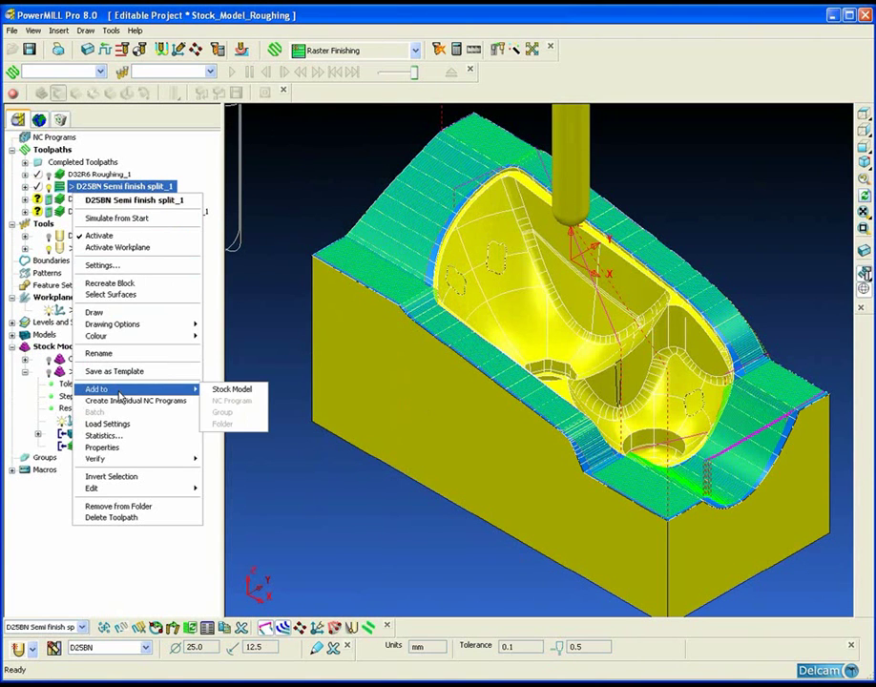
pyautogui.click(232, 390)
pyautogui.click(54, 373)
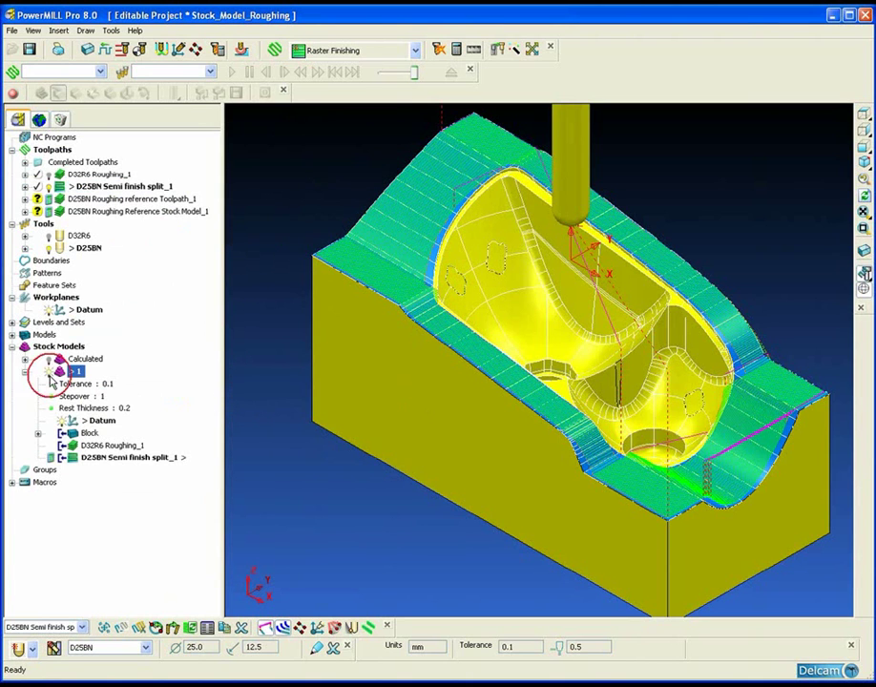
# - Calculate stock model 1 with the added semi-finishing toolpath, and hide it again after checking it
pyautogui.rightClick(60, 374)
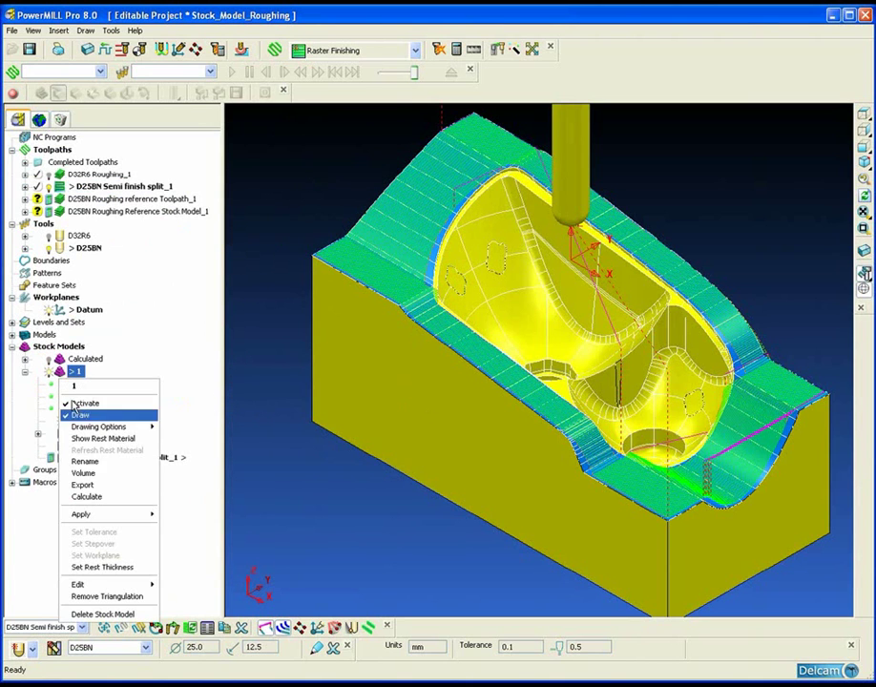
pyautogui.click(88, 497)
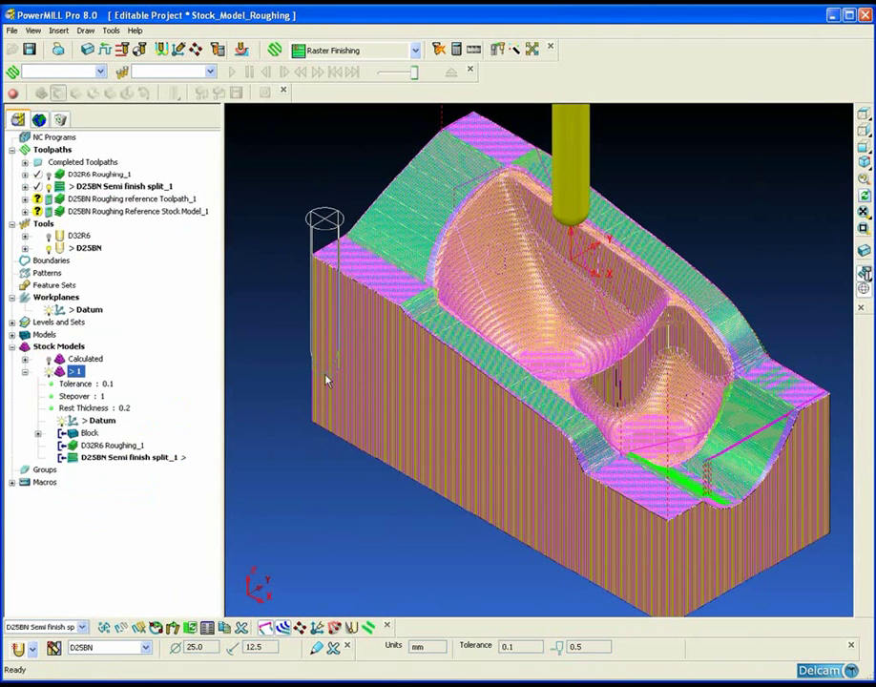
pyautogui.click(48, 370)
pyautogui.moveTo(332, 347)
pyautogui.mouseDown(button='middle')
pyautogui.moveTo(444, 379)
pyautogui.moveTo(434, 321)
pyautogui.moveTo(392, 287)
pyautogui.mouseUp(button='middle')
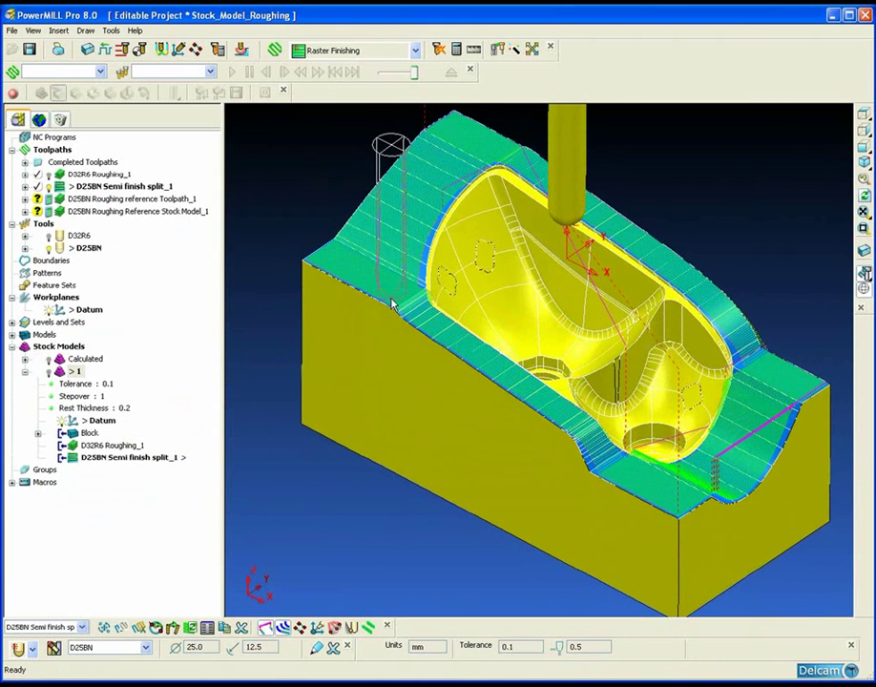
# - Activate the D25BN Roughing reference Toolpath_1 toolpath and open its offset area clearance settings
pyautogui.doubleClick(61, 201)
pyautogui.rightClick(61, 200)
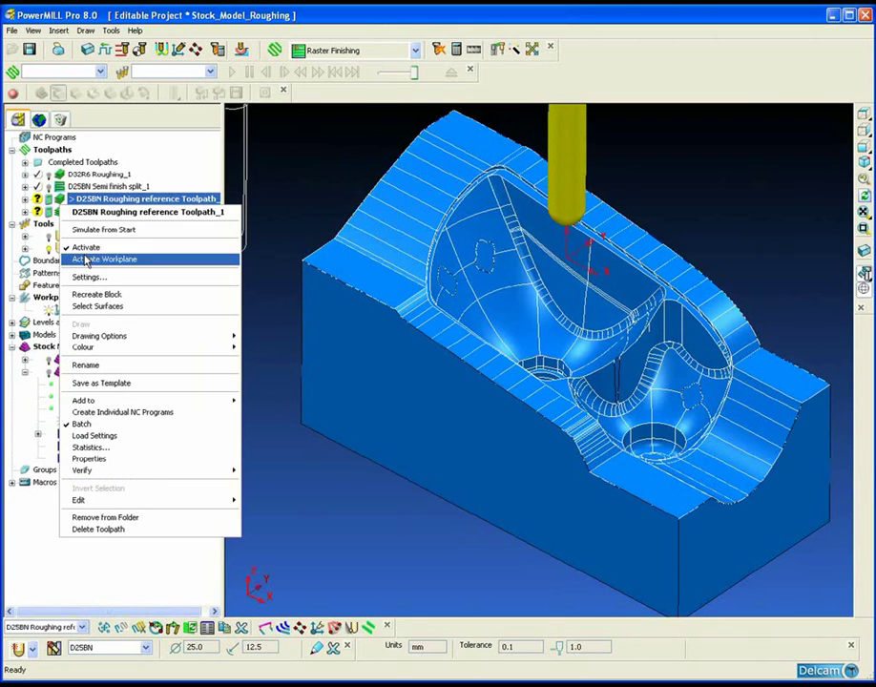
pyautogui.click(88, 277)
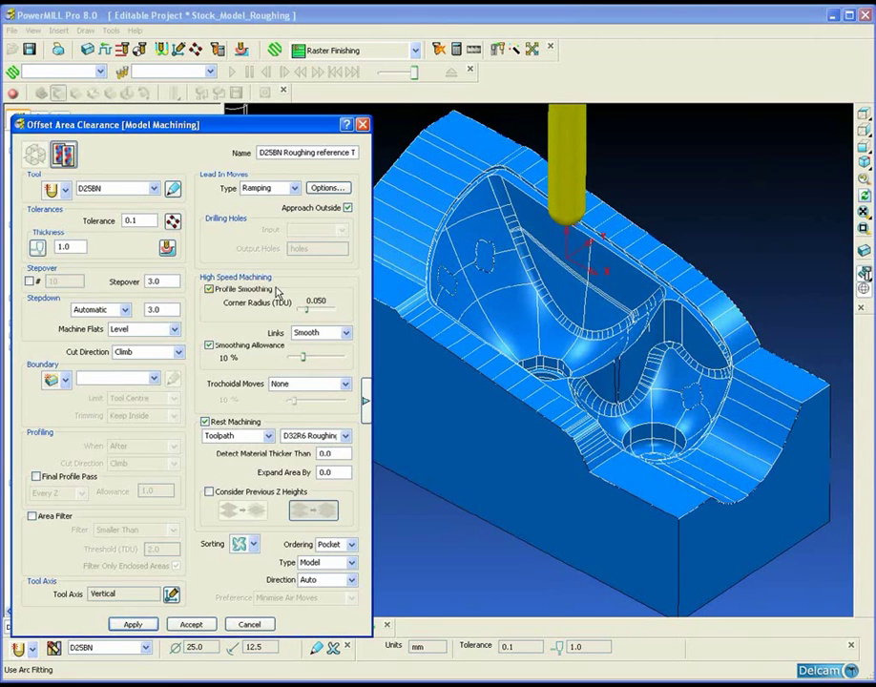
pyautogui.moveTo(172, 79); pyautogui.dragTo(328, 108)
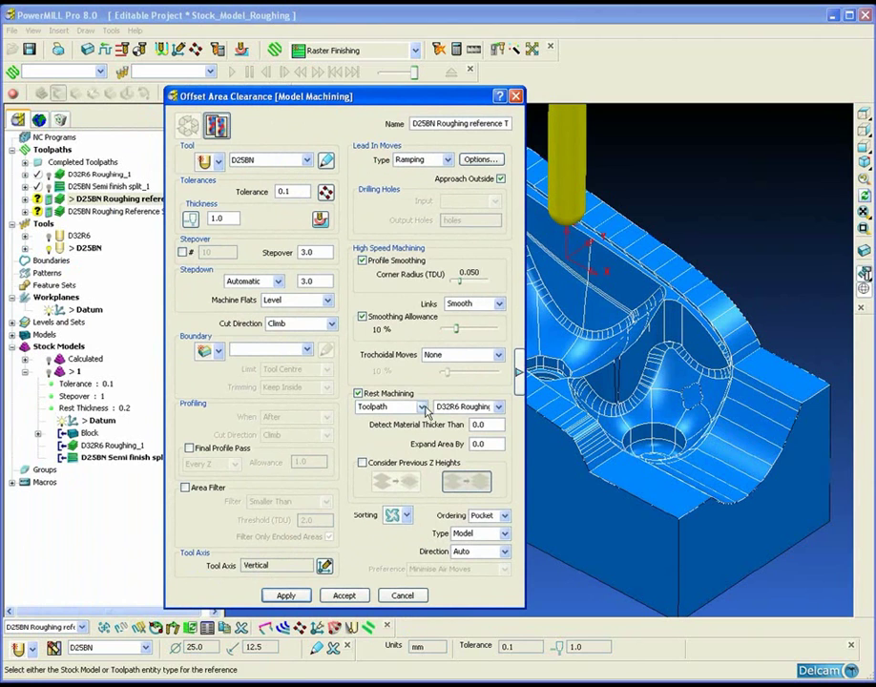
# - Use toolpath D32R6 Roughing_1 as the rest machining reference, calculate the D25BN rest roughing toolpath and close its settings
pyautogui.click(498, 407)
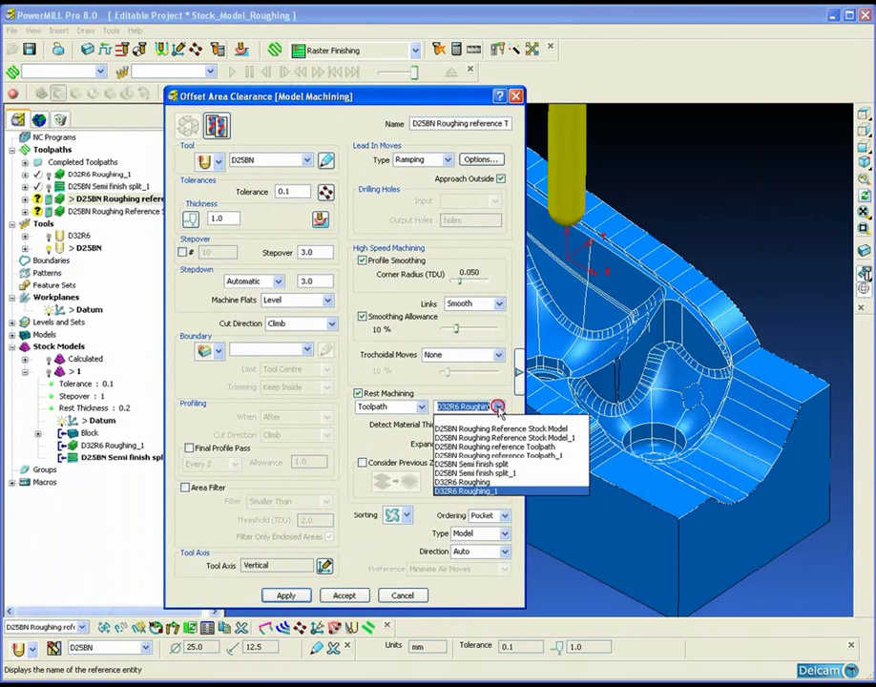
pyautogui.click(487, 491)
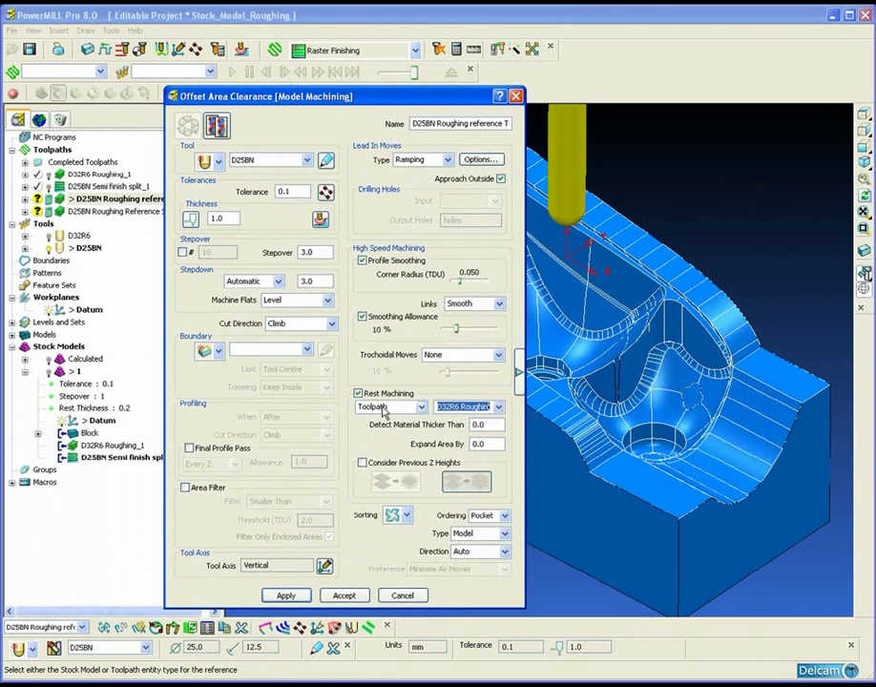
pyautogui.click(288, 597)
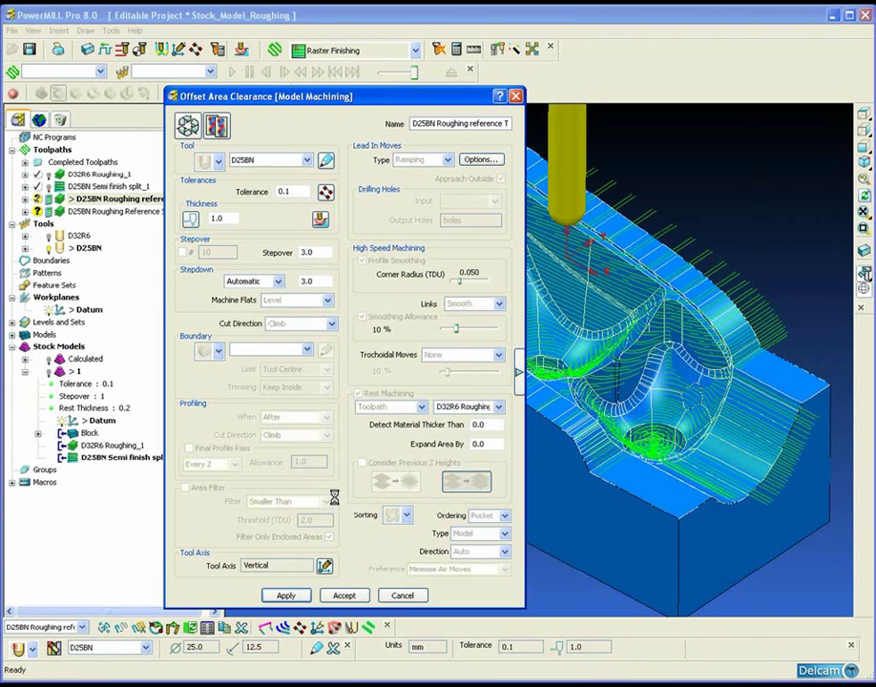
pyautogui.click(402, 595)
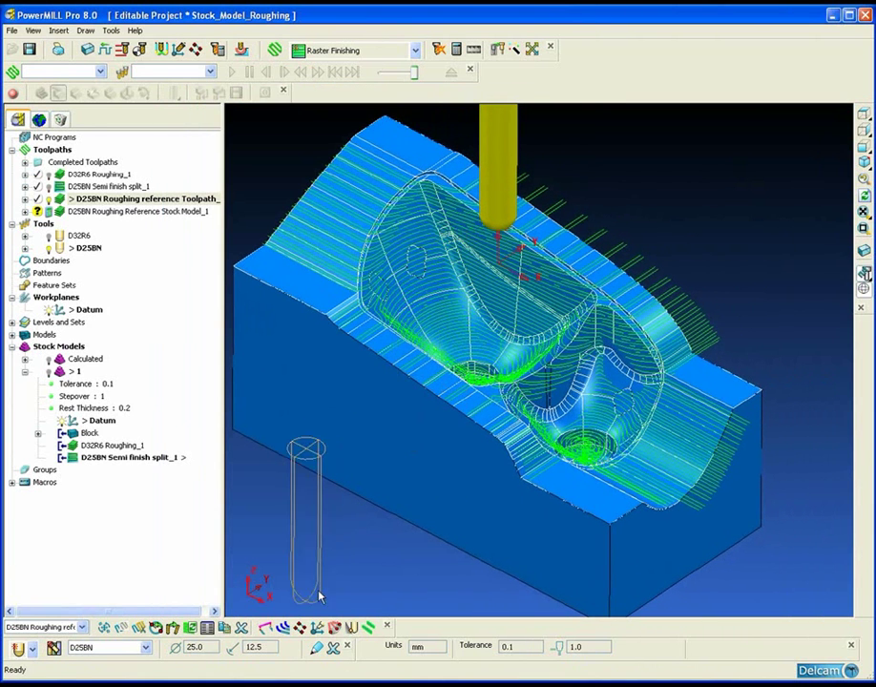
# - Display the lead and link moves of the toolpath-referenced rest roughing and examine its passes over the upper surfaces and cavities
pyautogui.click(263, 632)
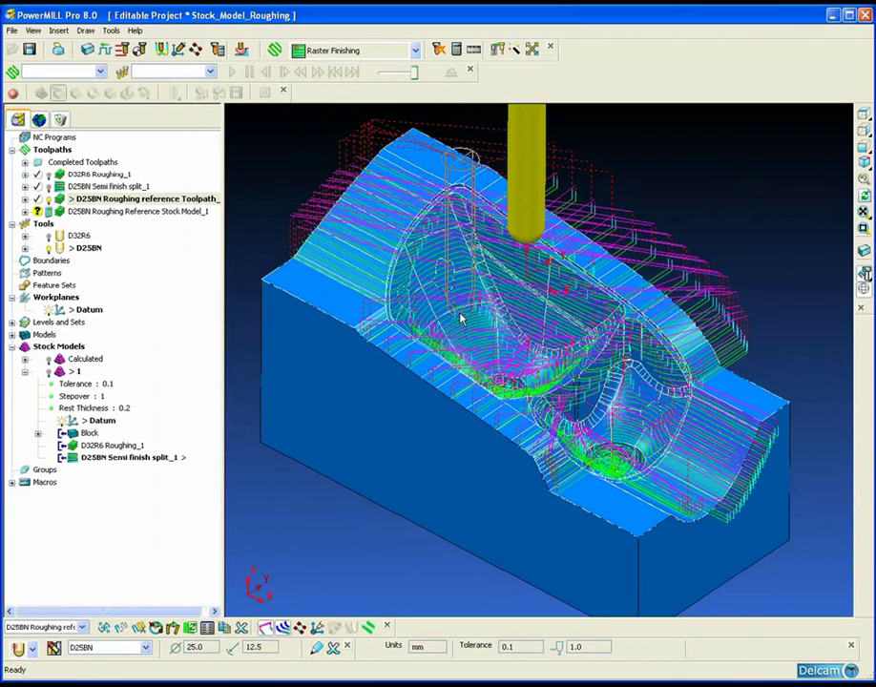
pyautogui.scroll(6, 395, 344)
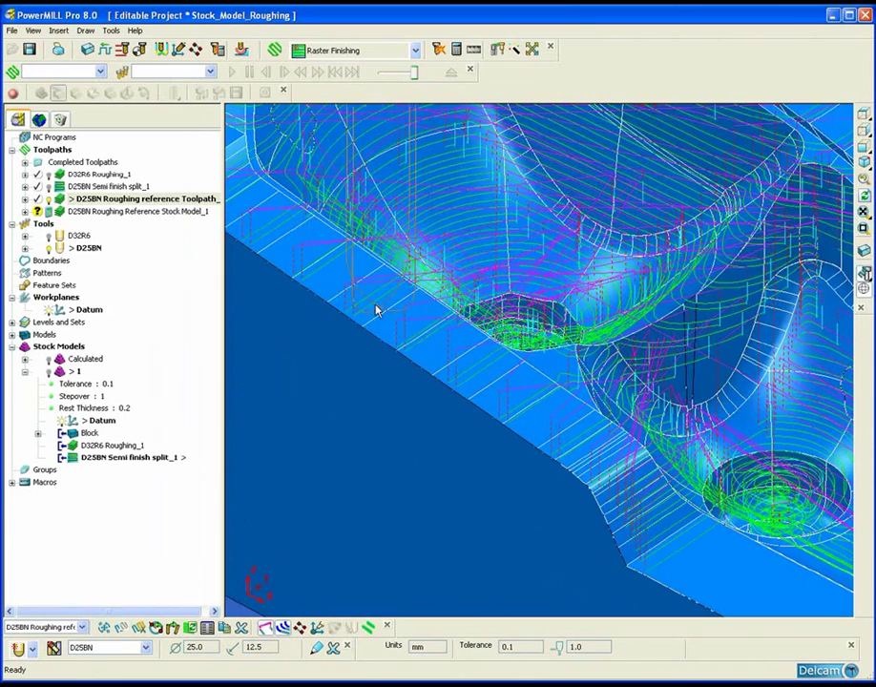
pyautogui.keyDown('shift'); pyautogui.moveTo(645, 490); pyautogui.dragTo(670, 336, button='middle'); pyautogui.keyUp('shift')
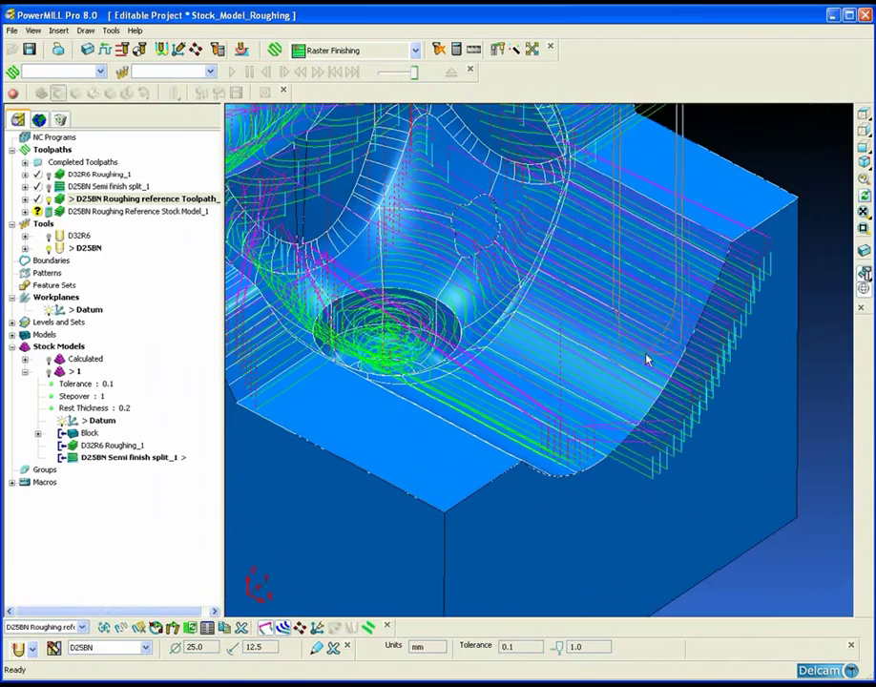
pyautogui.moveTo(567, 451); pyautogui.dragTo(532, 415, button='middle')
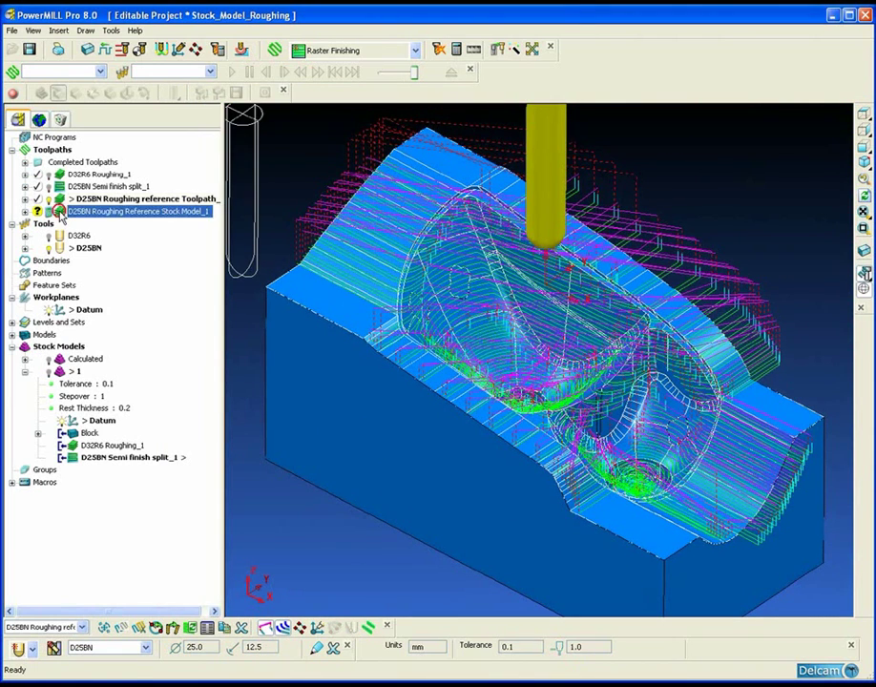
# - Activate the D25BN Roughing Reference Stock Model_1 toolpath and open its offset area clearance settings
pyautogui.click(61, 214)
pyautogui.rightClick(63, 215)
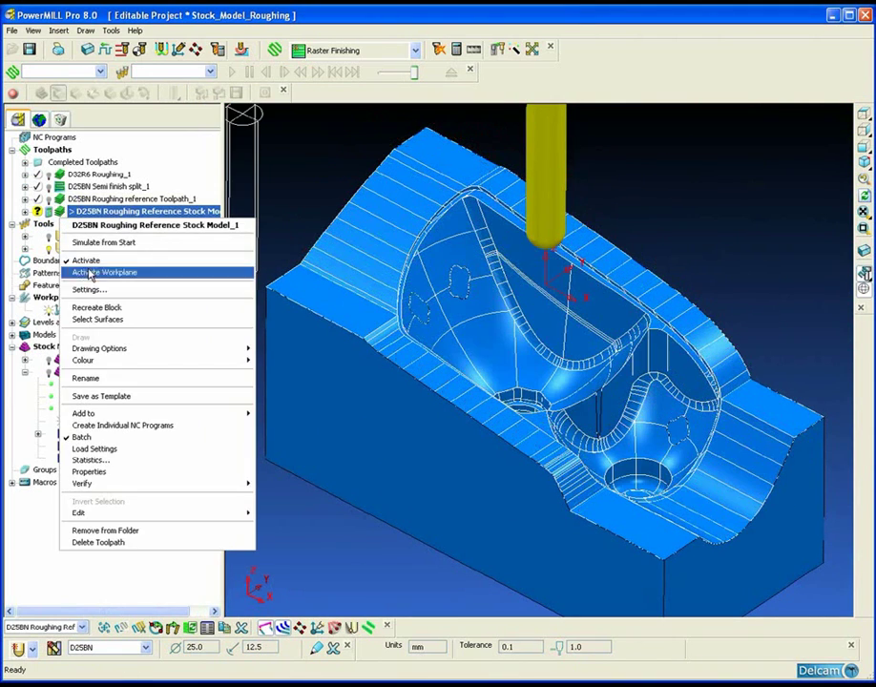
pyautogui.click(87, 289)
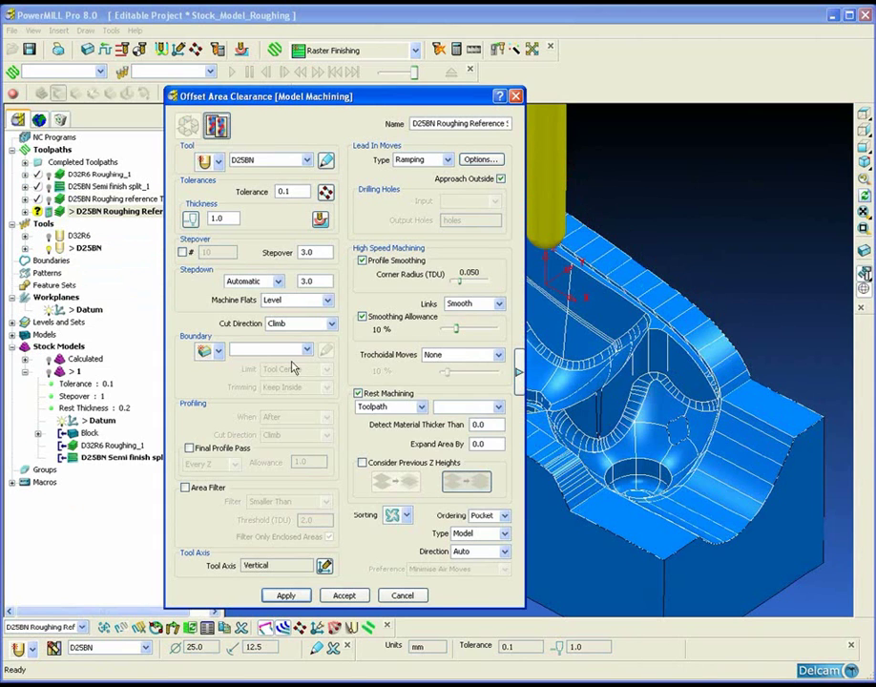
# - Set the rest machining reference to Stock Model 1, calculate the D25BN rest roughing toolpath and close its settings
pyautogui.click(418, 406)
pyautogui.click(412, 428)
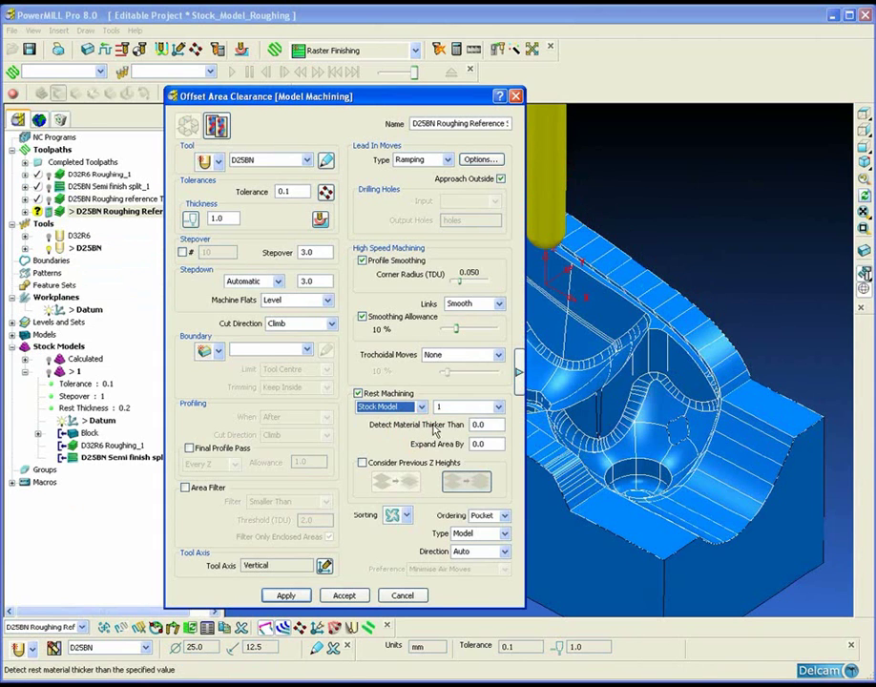
pyautogui.click(497, 411)
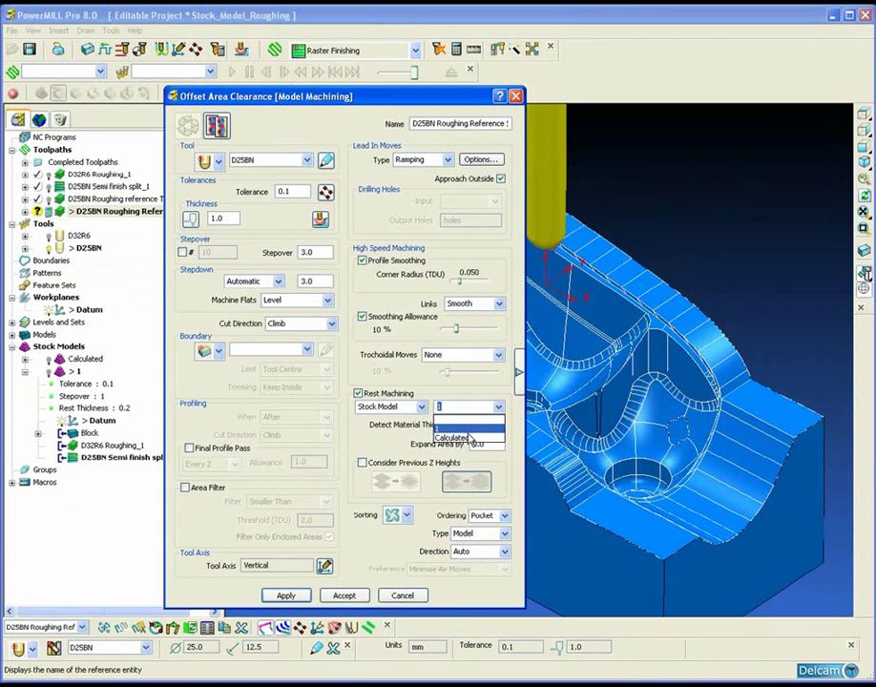
pyautogui.click(487, 427)
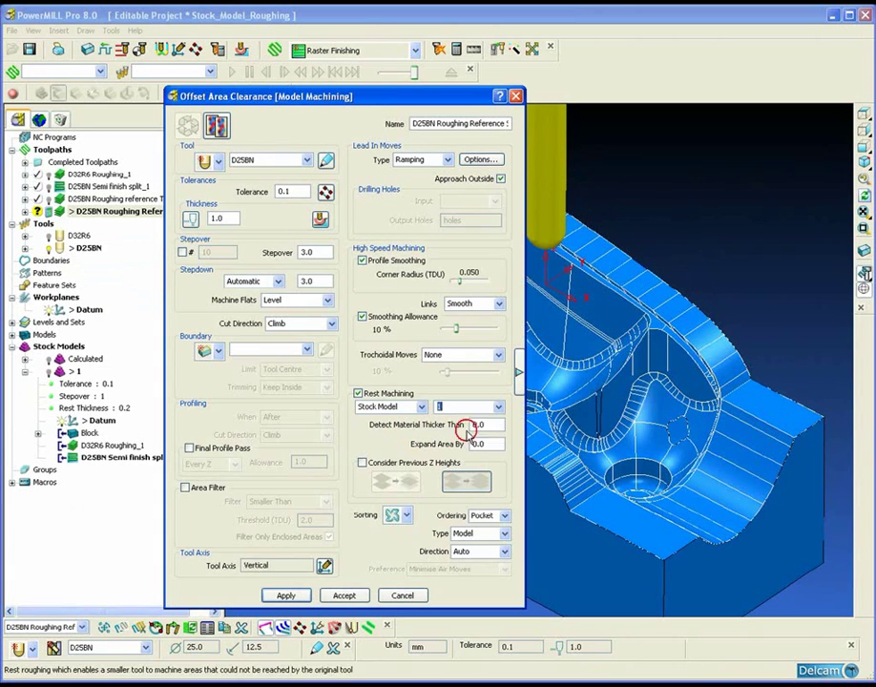
pyautogui.click(286, 597)
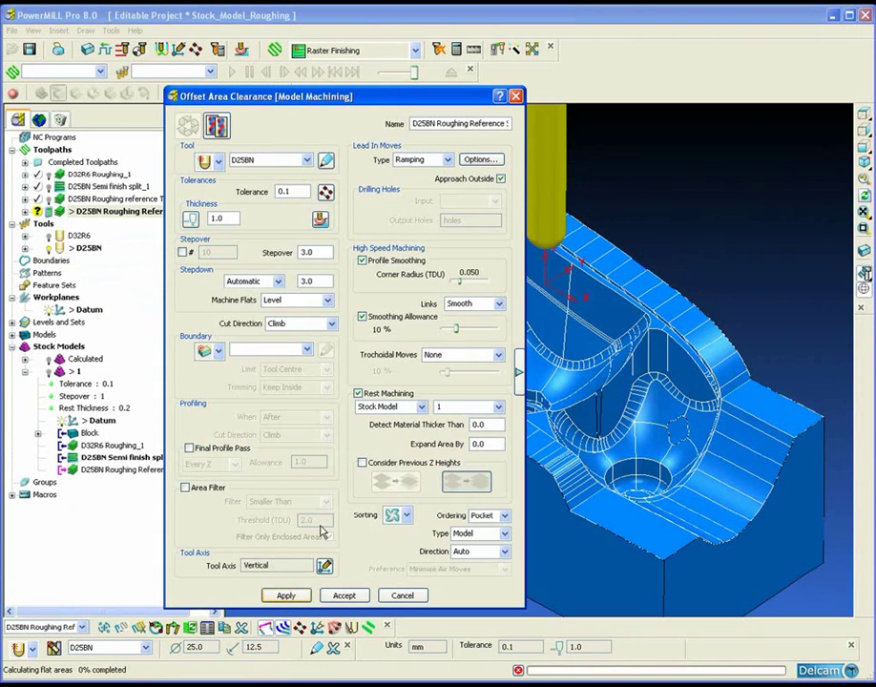
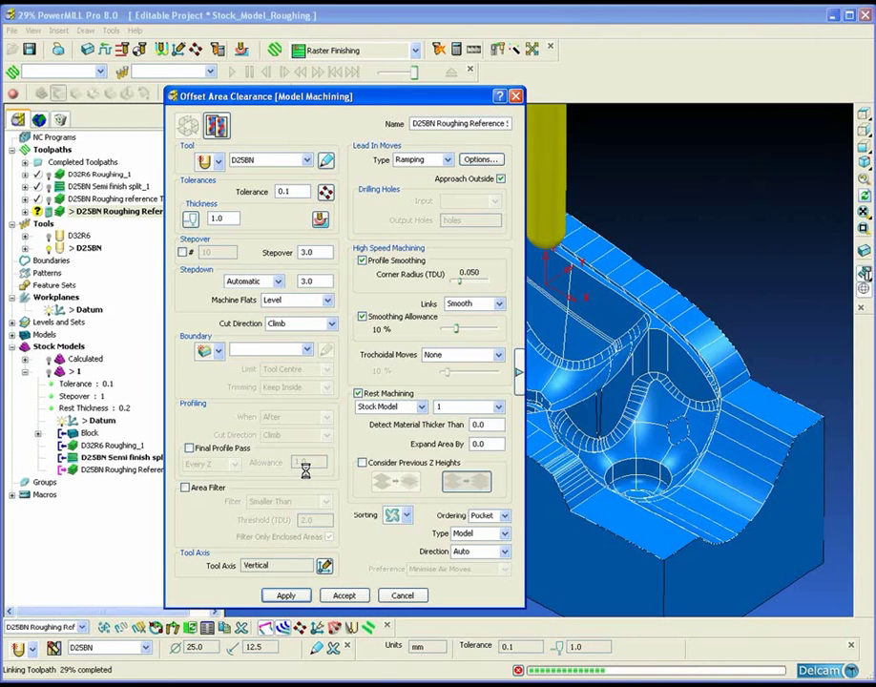
pyautogui.click(402, 595)
# - Hide the headlamp model's wireframe and shading so that the stock-model-referenced toolpath can be examined alone
pyautogui.keyDown('shift'); pyautogui.moveTo(483, 427); pyautogui.dragTo(458, 392, button='middle'); pyautogui.keyUp('shift')
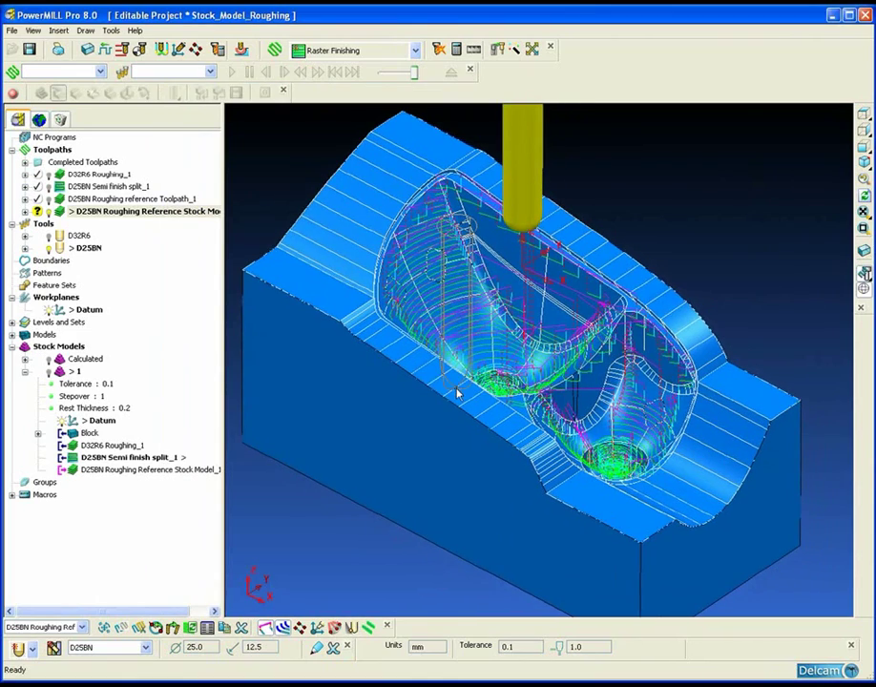
pyautogui.moveTo(405, 381); pyautogui.dragTo(455, 383, button='middle')
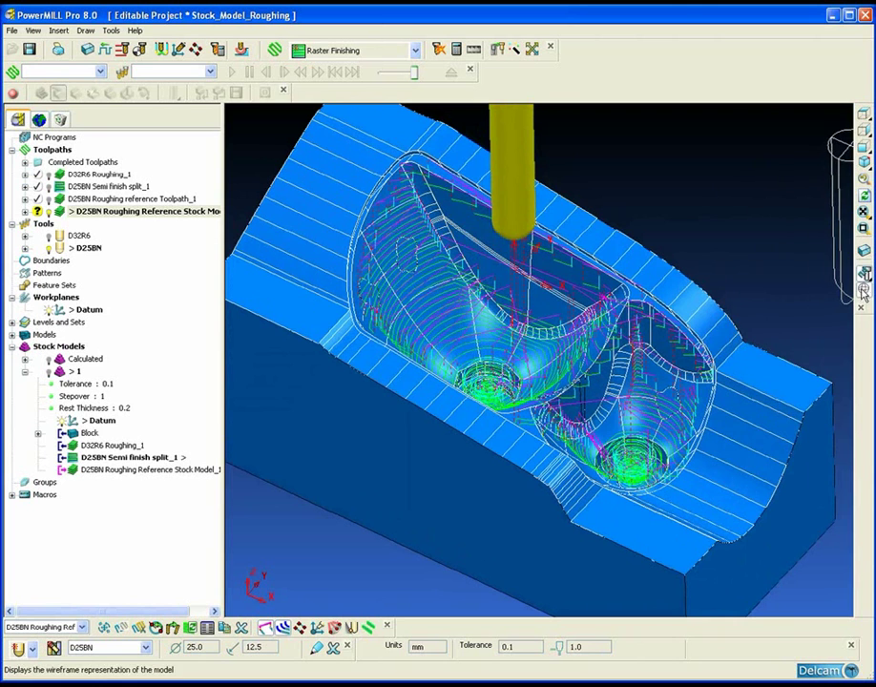
pyautogui.click(863, 275)
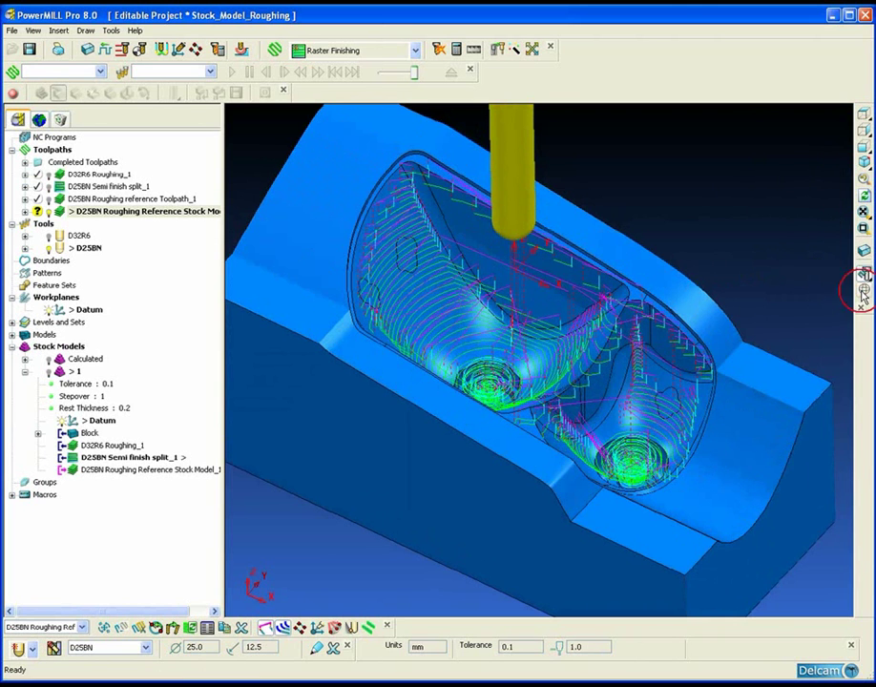
pyautogui.click(864, 273)
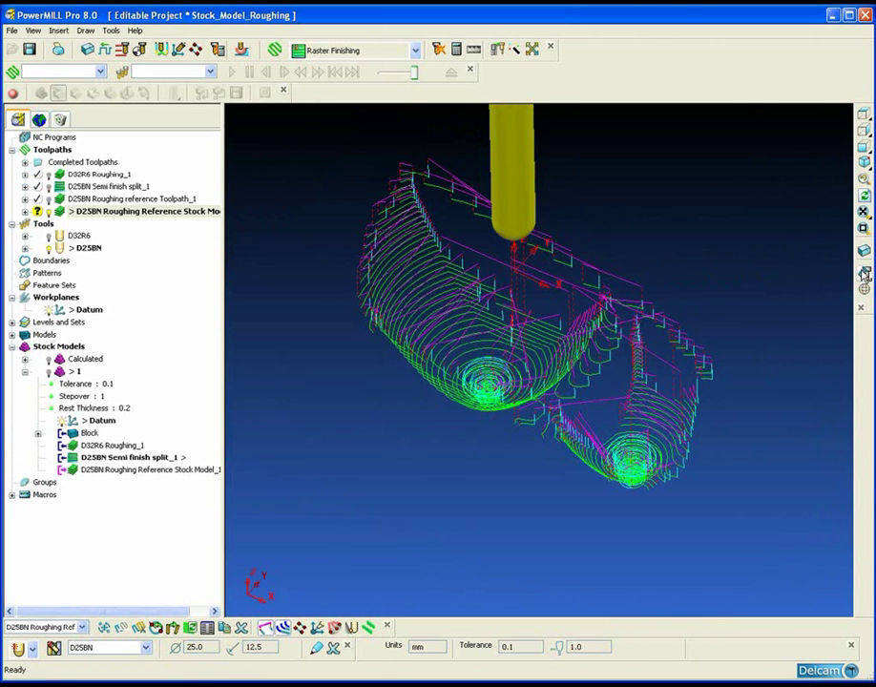
# - Compare D25BN Roughing reference Toolpath_1 with D25BN Roughing Reference Stock Model_1 by activating each in turn, and view the latter from above
pyautogui.click(58, 199)
pyautogui.doubleClick(59, 199)
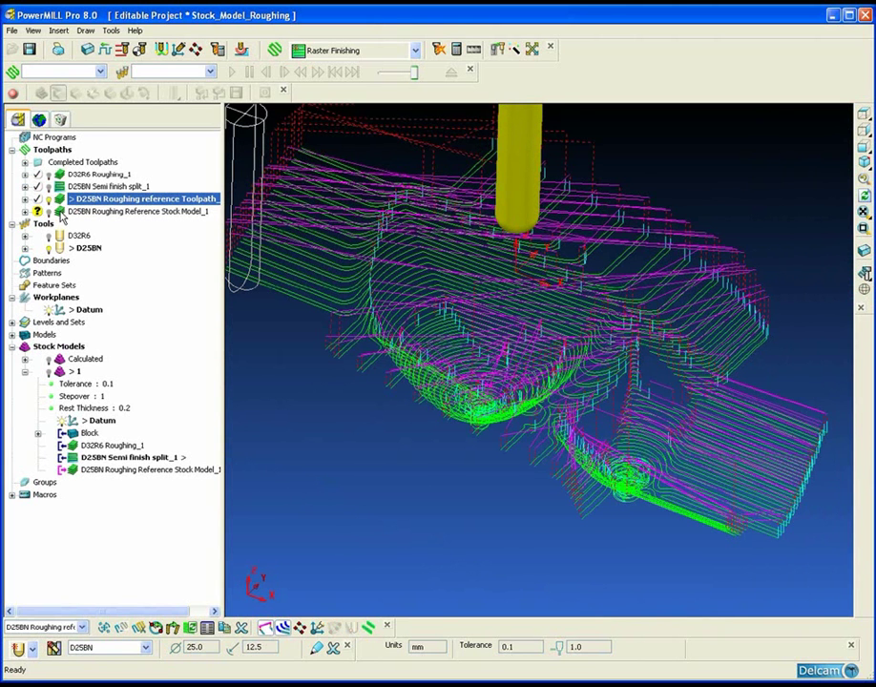
pyautogui.doubleClick(59, 212)
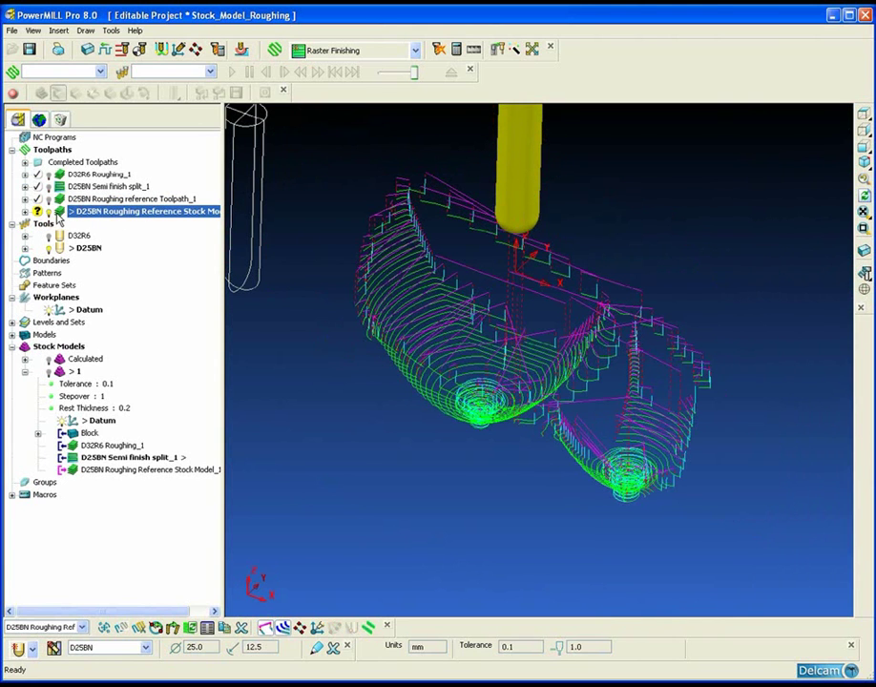
pyautogui.click(864, 116)
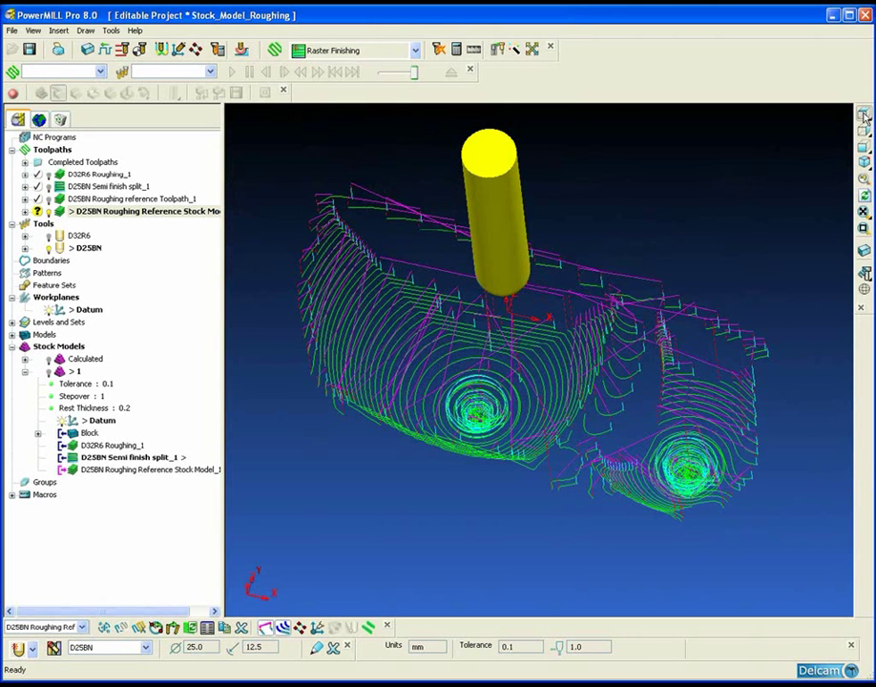
pyautogui.click(865, 116)
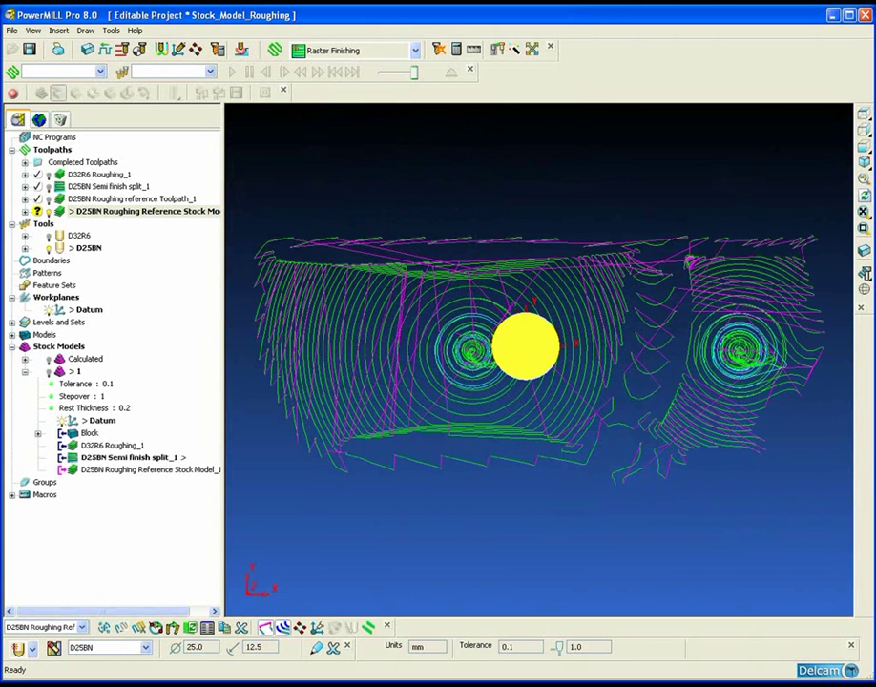
# - Shade the headlamp model behind the active D25BN toolpath and open dynamic sectioning beside the graphics area
pyautogui.click(865, 274)
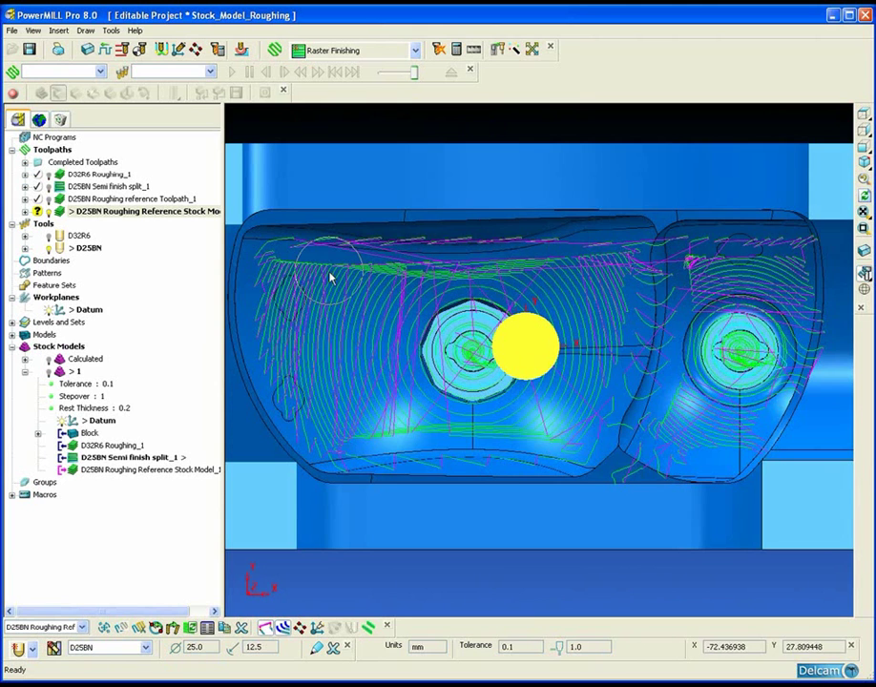
pyautogui.keyDown('shift'); pyautogui.moveTo(330, 278); pyautogui.dragTo(338, 272, button='middle'); pyautogui.keyUp('shift')
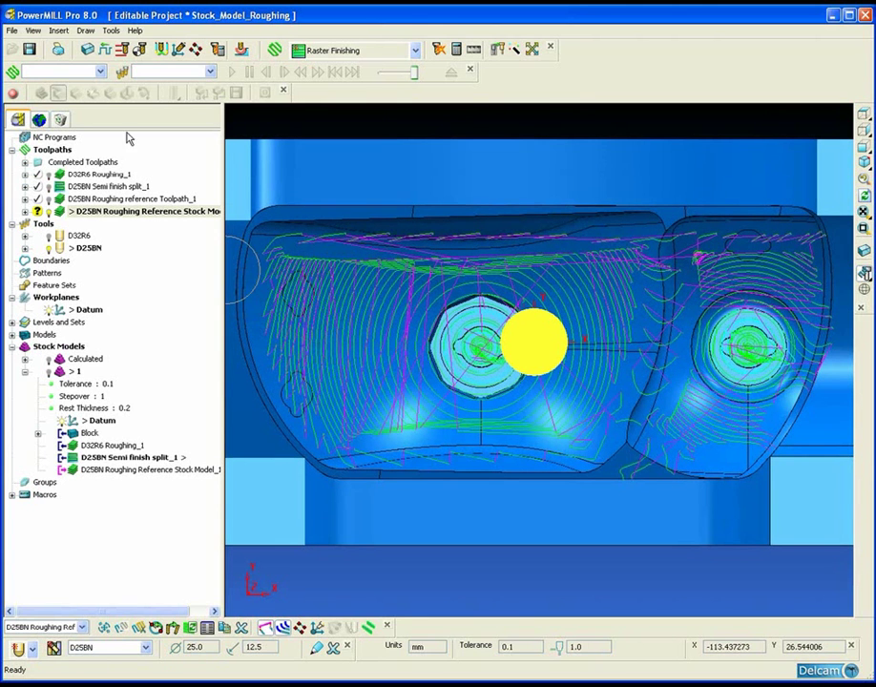
pyautogui.click(32, 31)
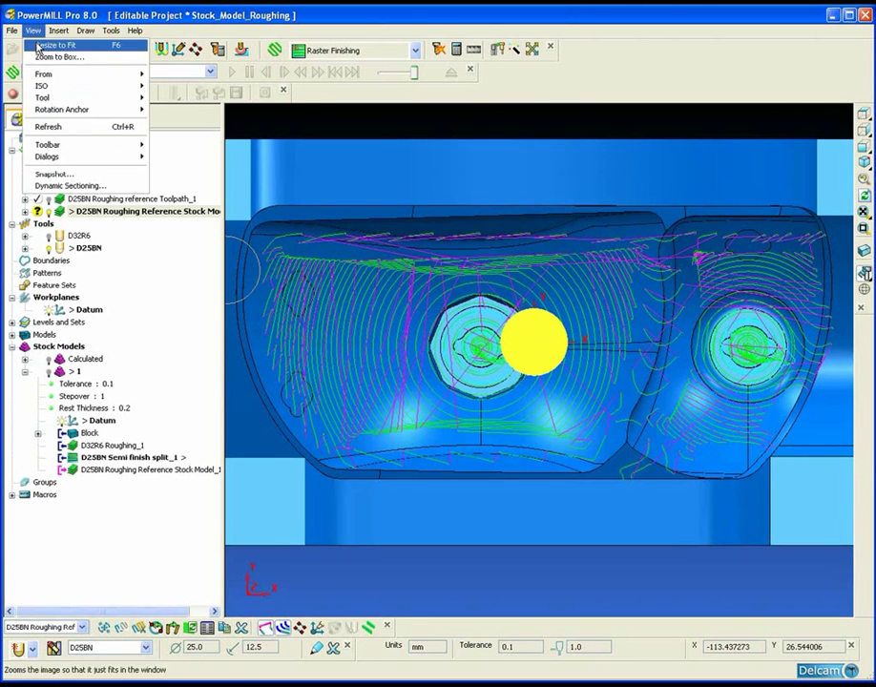
pyautogui.click(57, 185)
pyautogui.moveTo(137, 440); pyautogui.dragTo(141, 436)
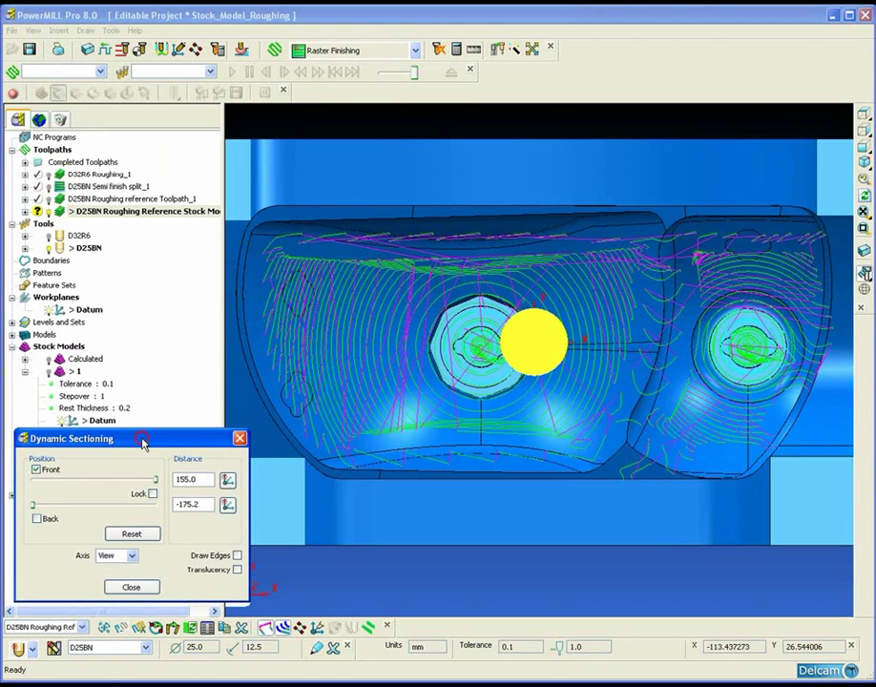
# - Section the view to a thin slice, with the back plane at about -76.14 and the front plane at about -72.838
pyautogui.click(37, 519)
pyautogui.moveTo(32, 504); pyautogui.dragTo(70, 508)
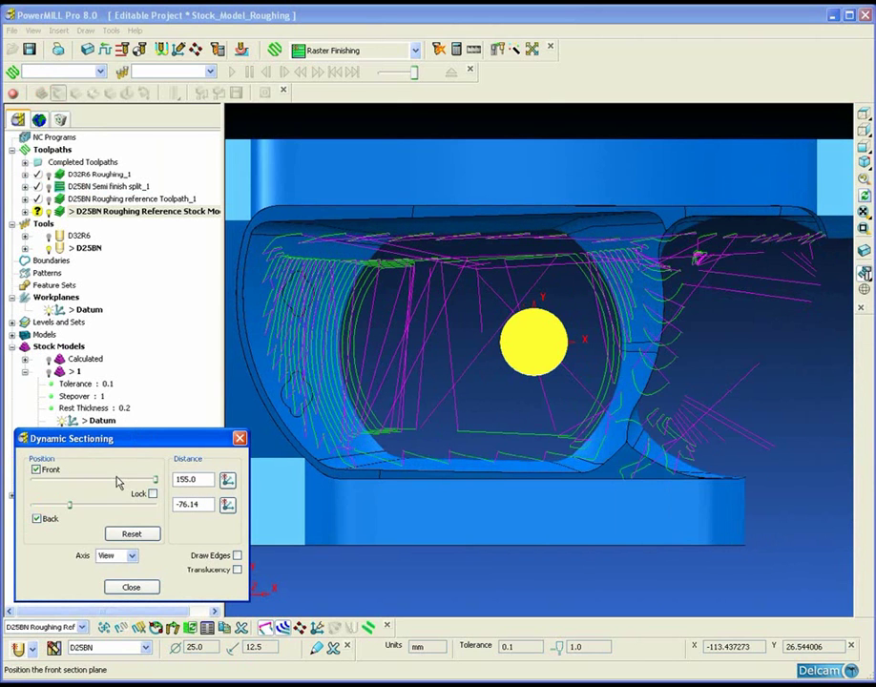
pyautogui.moveTo(157, 485); pyautogui.dragTo(76, 481)
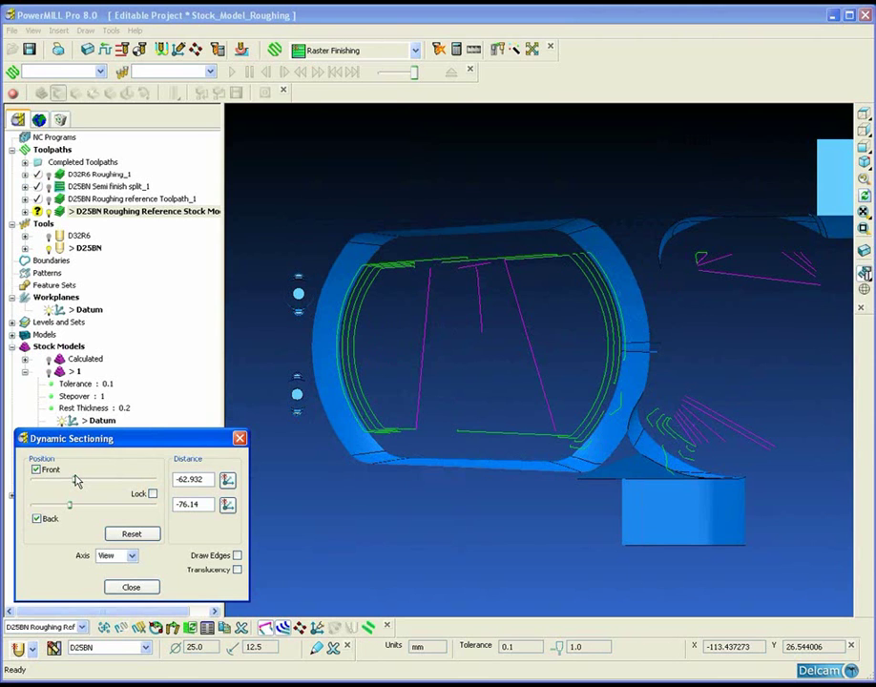
pyautogui.moveTo(76, 482); pyautogui.dragTo(73, 478)
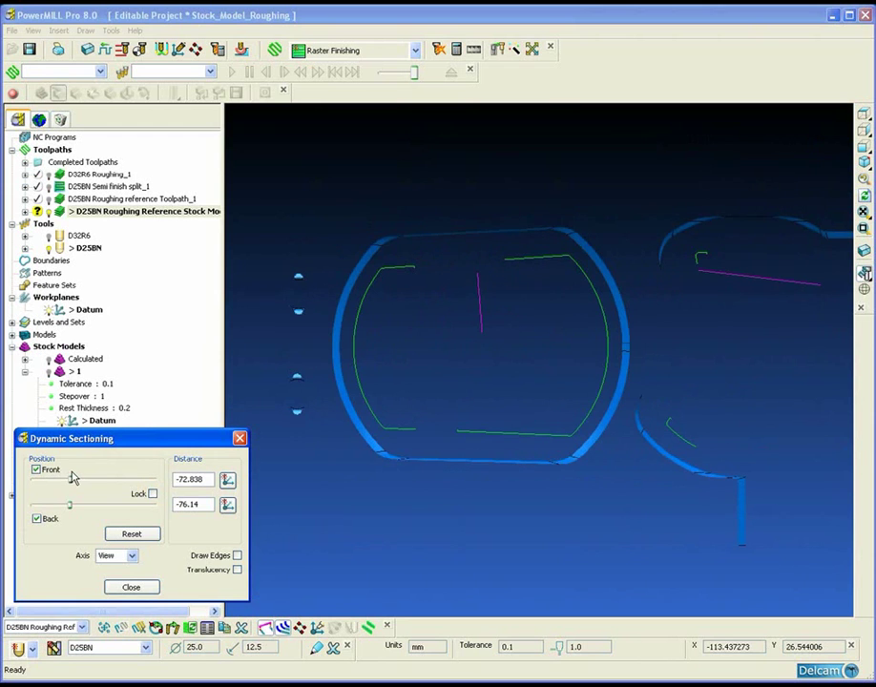
# - Draw the edges of the sectioned areas and hide the active toolpath's links around the large pocket
pyautogui.scroll(3, 377, 388)
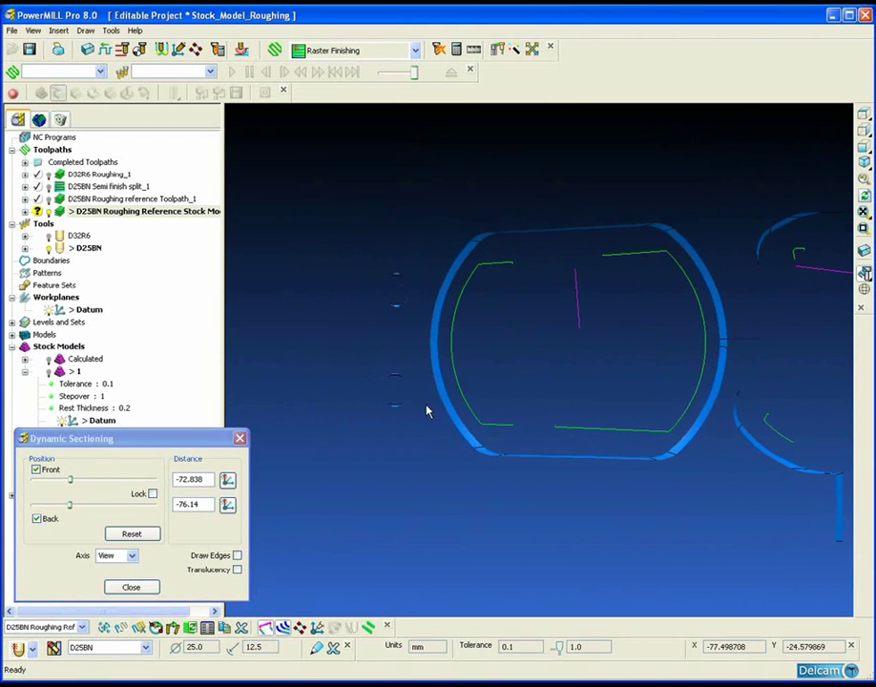
pyautogui.click(237, 555)
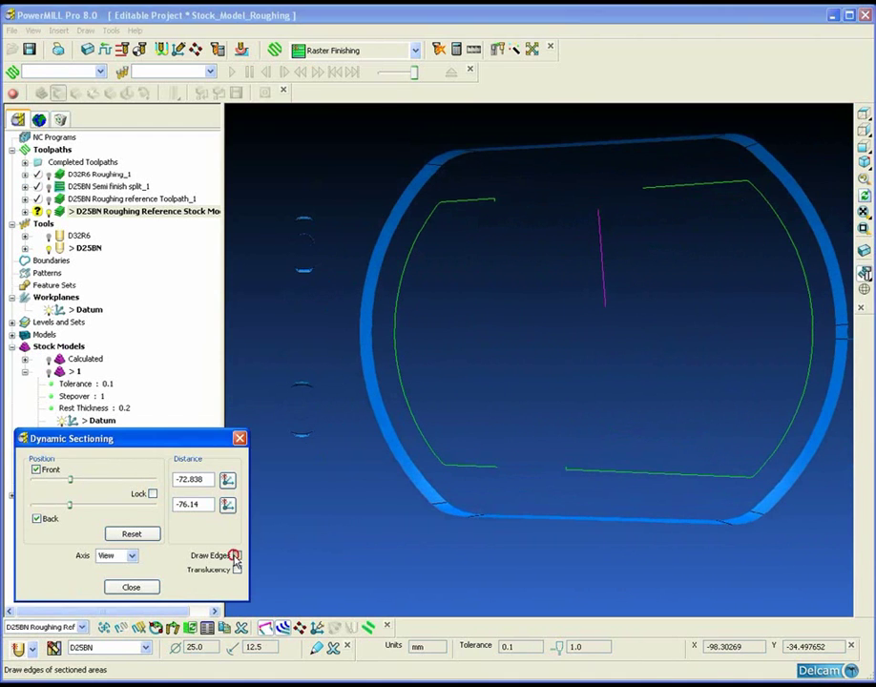
pyautogui.click(483, 355)
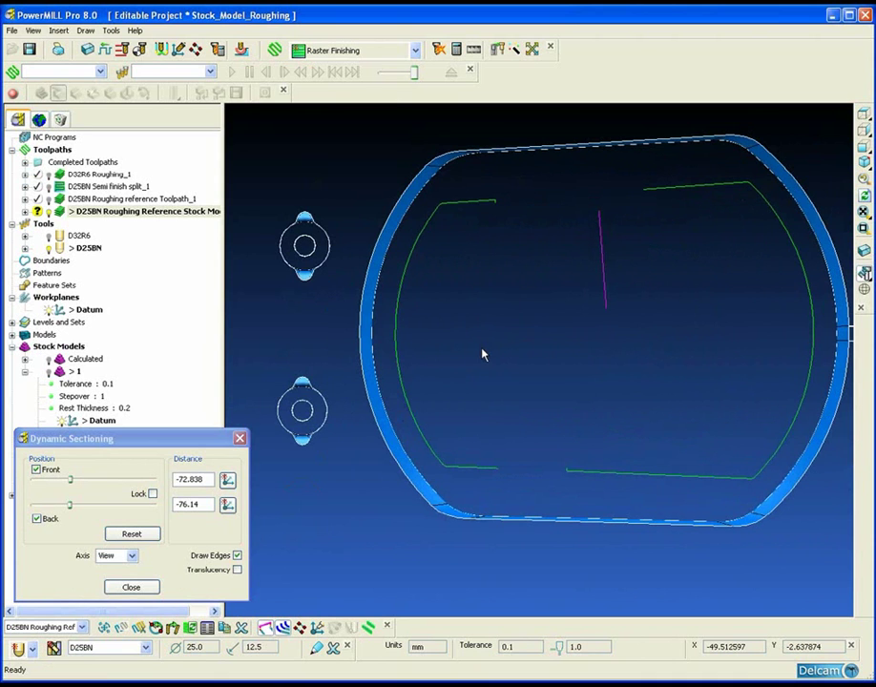
pyautogui.scroll(5, 482, 355)
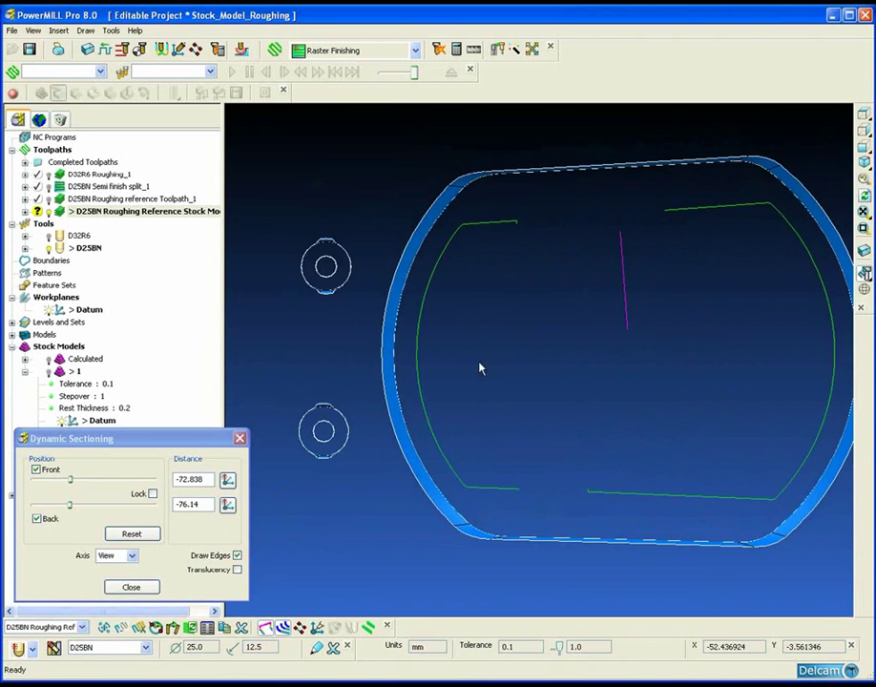
pyautogui.click(265, 627)
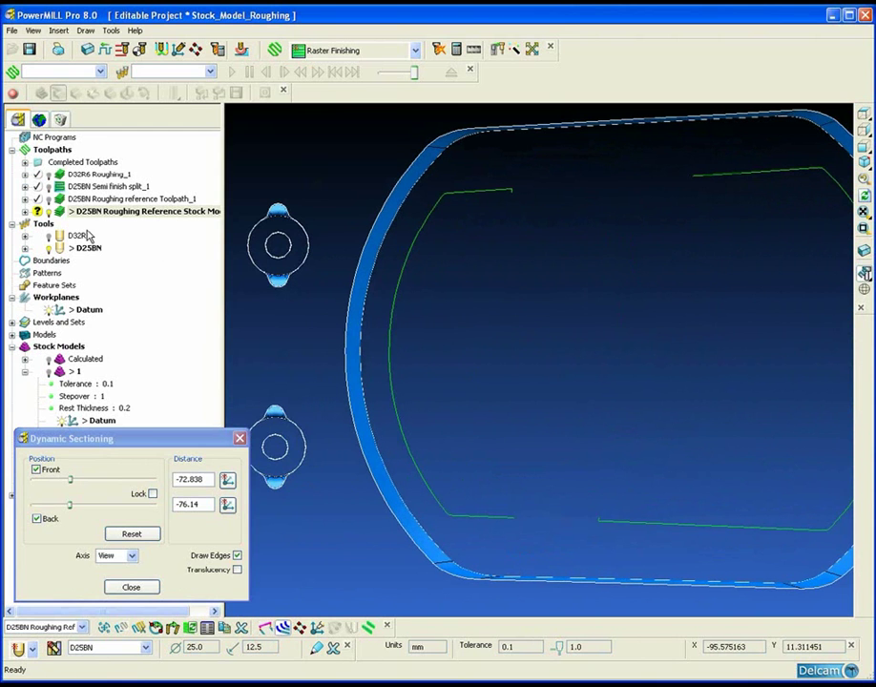
# - Compare the sectioned passes of D25BN Roughing reference Toolpath_1 and D25BN Roughing Reference Stock Model_1, separately and overlaid, with the latter's links shown and hidden
pyautogui.click(59, 199)
pyautogui.doubleClick(59, 198)
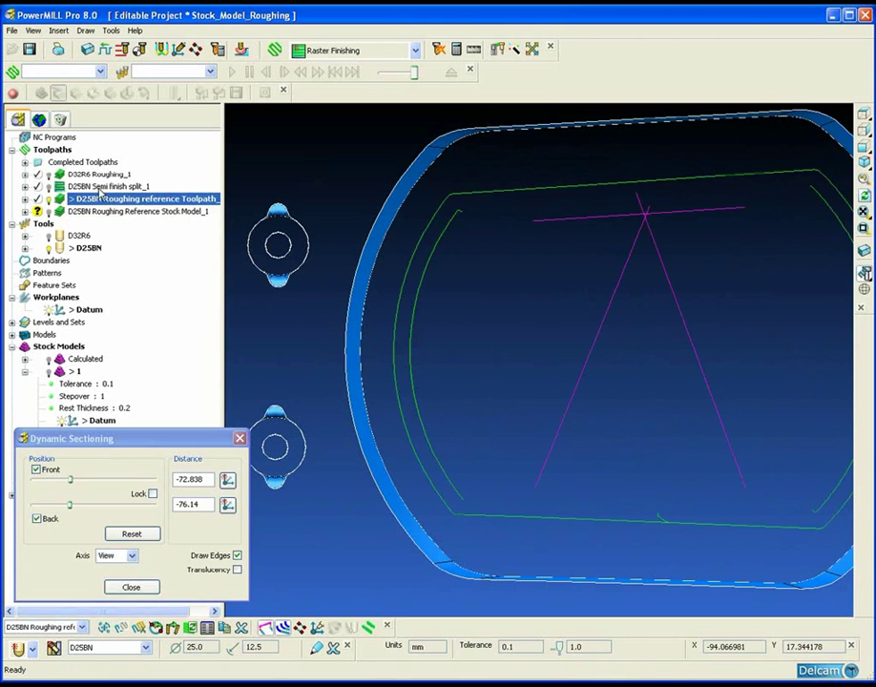
pyautogui.click(59, 212)
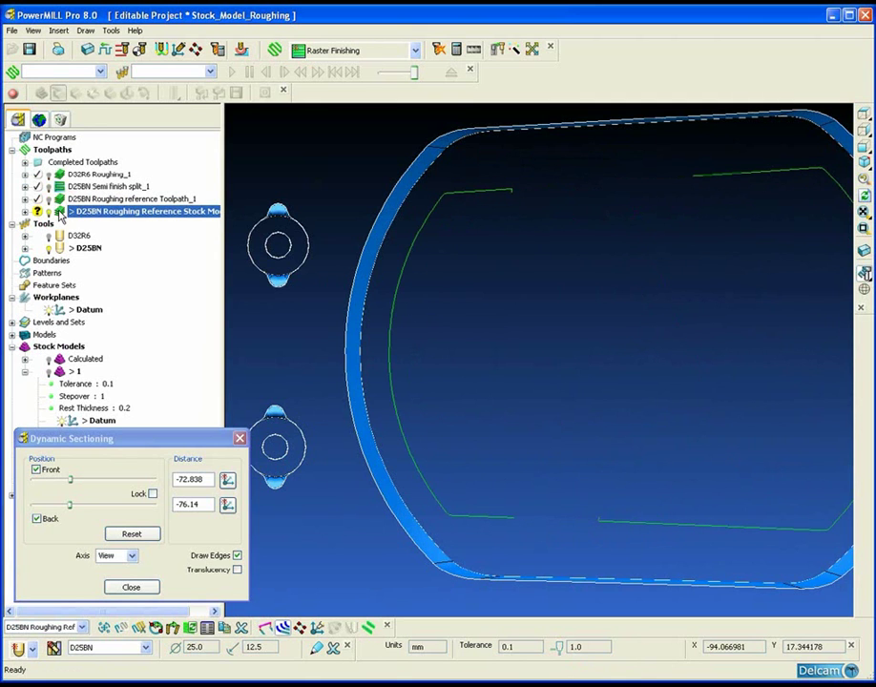
pyautogui.click(50, 200)
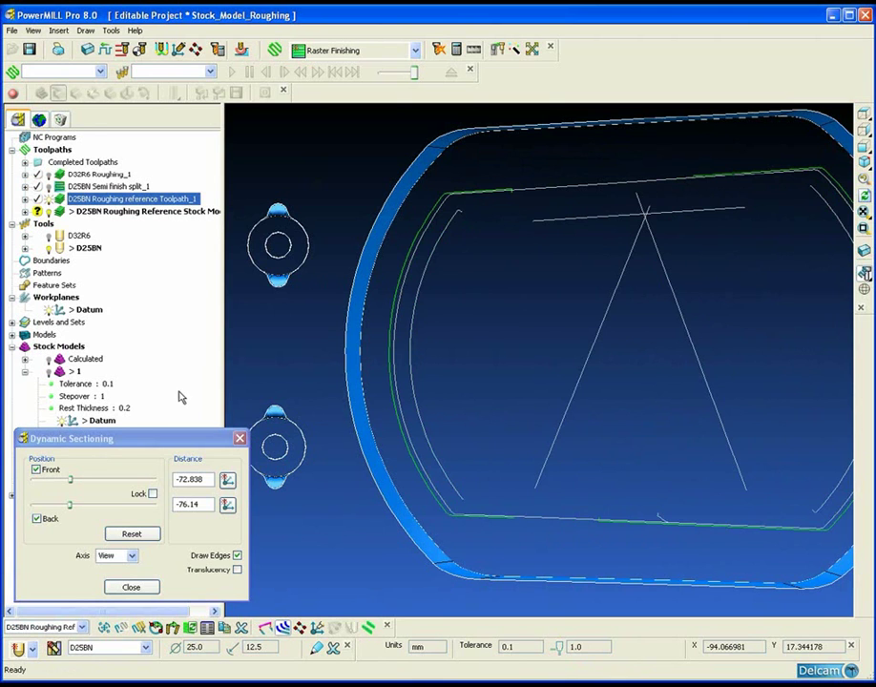
pyautogui.click(275, 628)
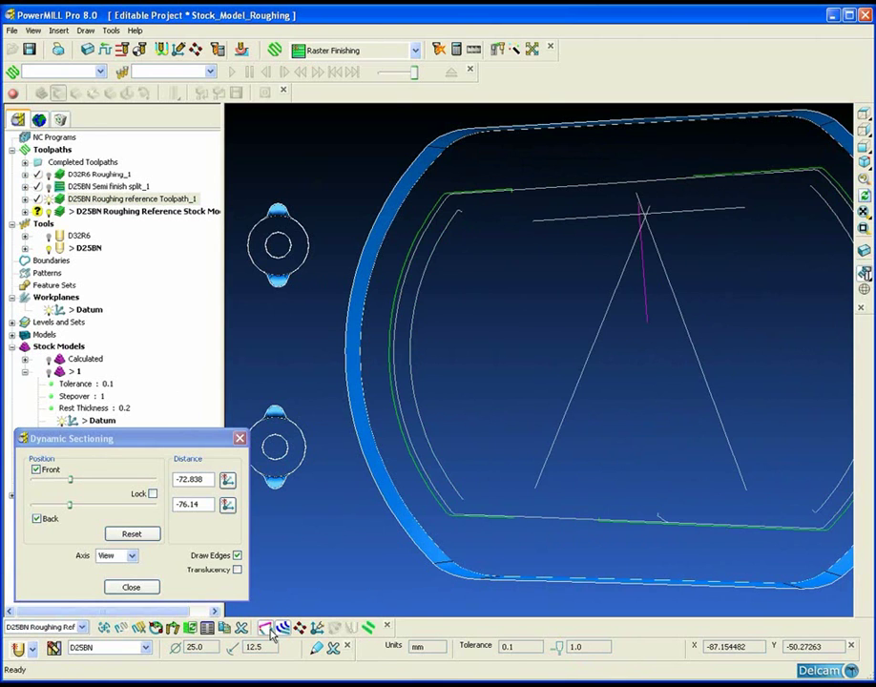
pyautogui.click(48, 203)
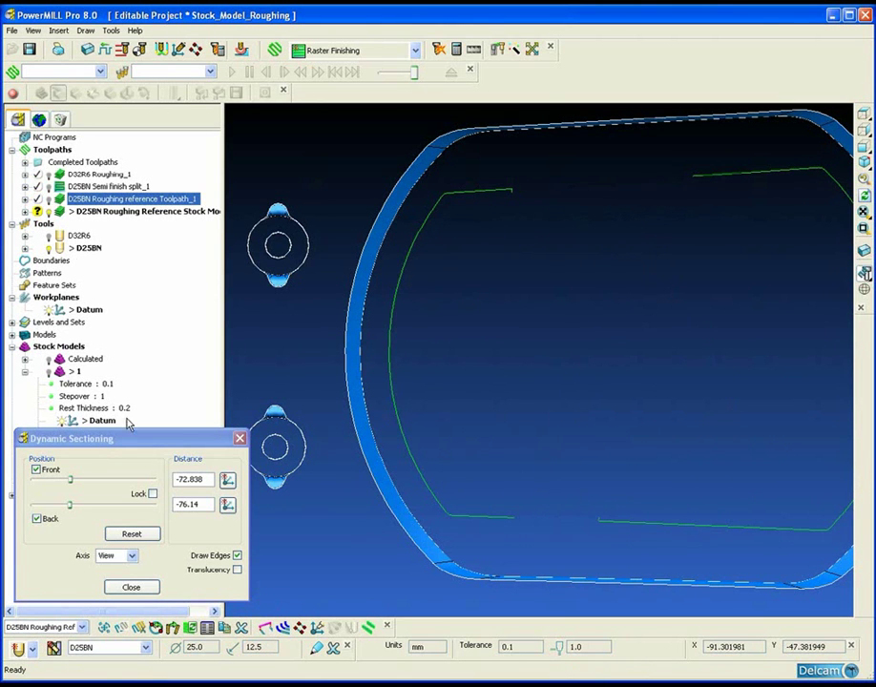
# - Close dynamic sectioning and activate D25BN Roughing reference Toolpath_1 over the full shaded model
pyautogui.click(132, 587)
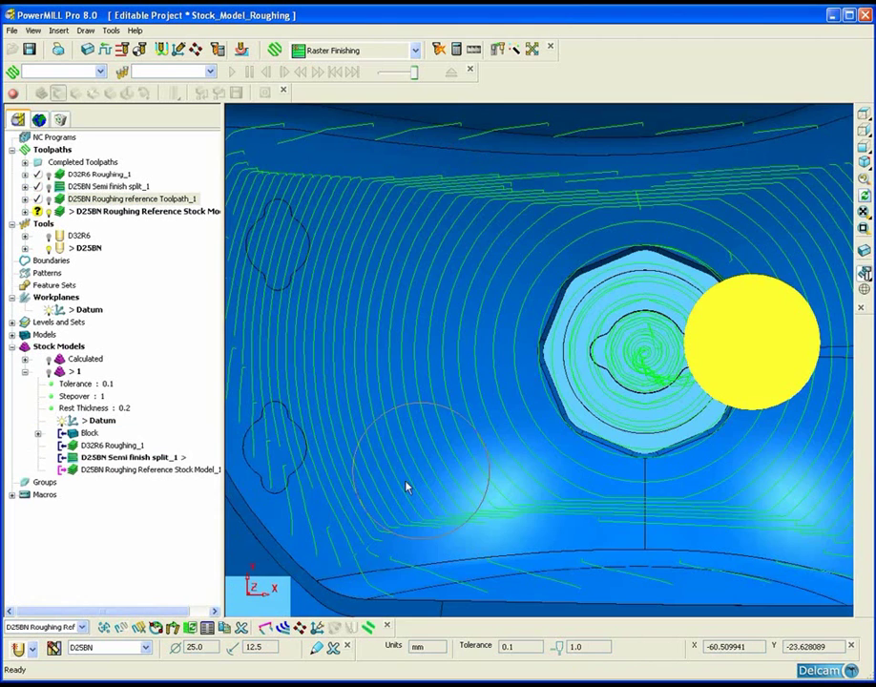
pyautogui.doubleClick(61, 200)
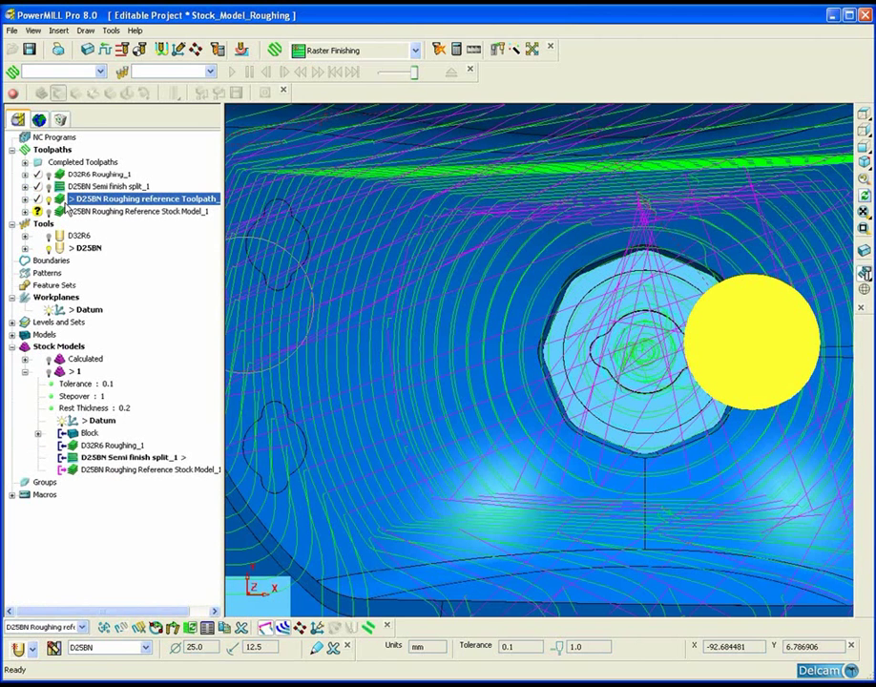